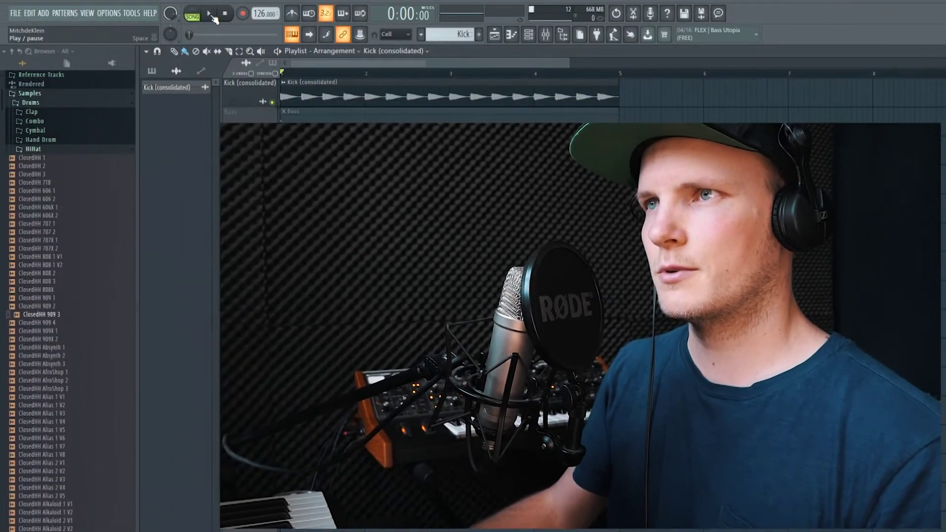
Step: Stop playback, unmute the Bass track and select the Bass pattern
key("space")
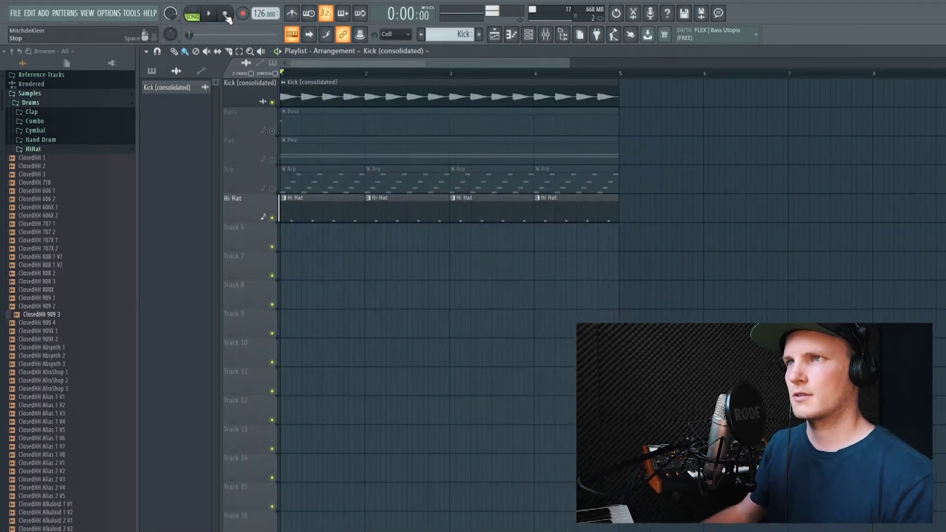
left_click(272, 131)
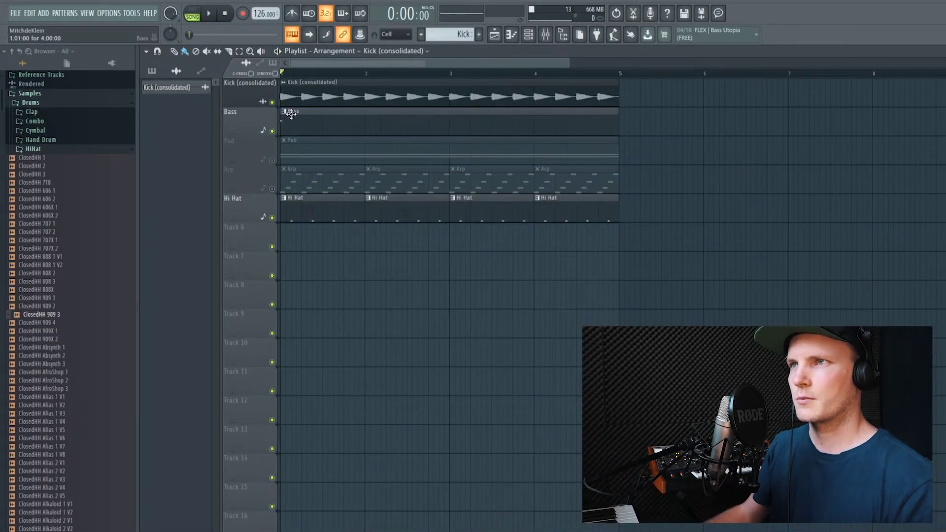
left_click(290, 113)
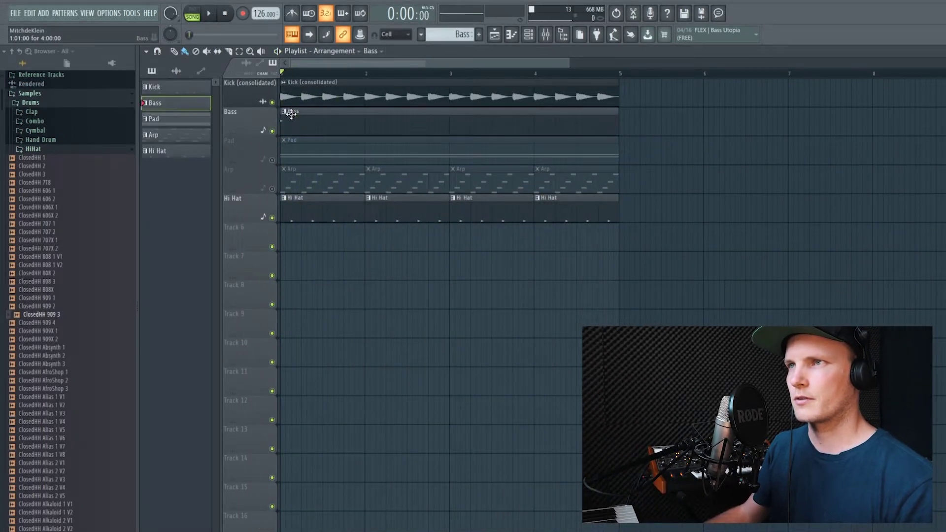
key("F6")
Step: Audition the bass, then play the whole arrangement in Song mode
left_click(210, 14)
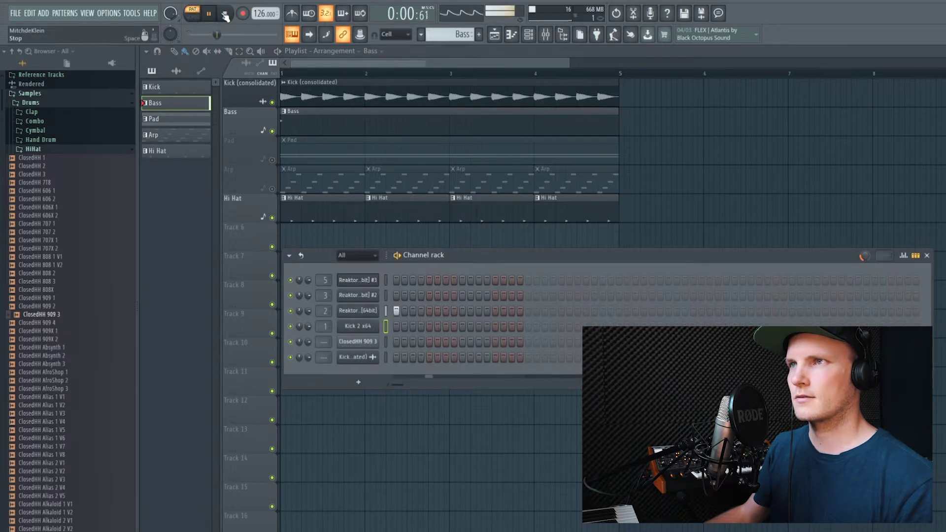
left_click(226, 14)
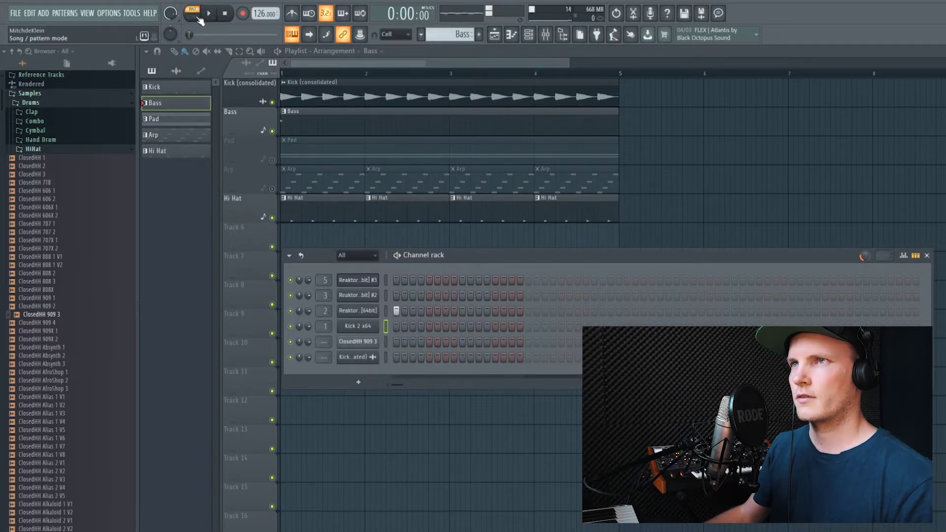
left_click(193, 16)
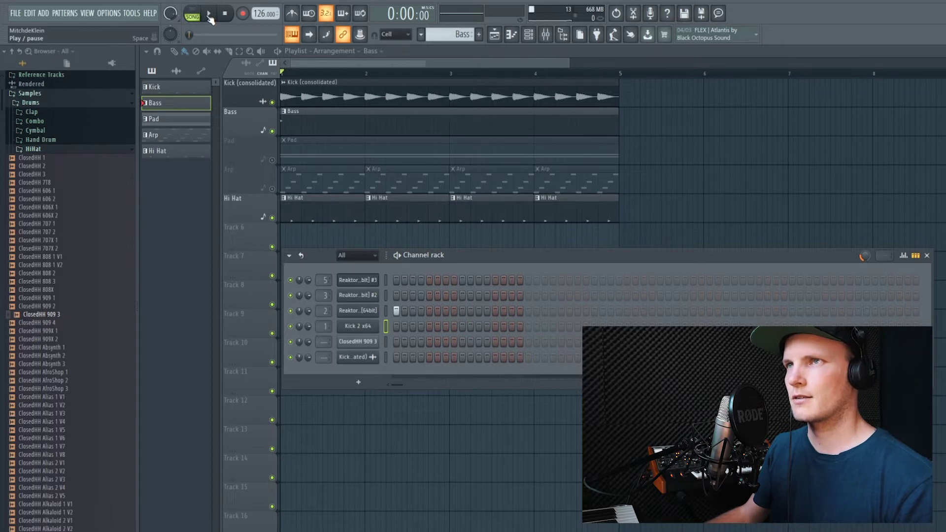
left_click(210, 15)
key("F6")
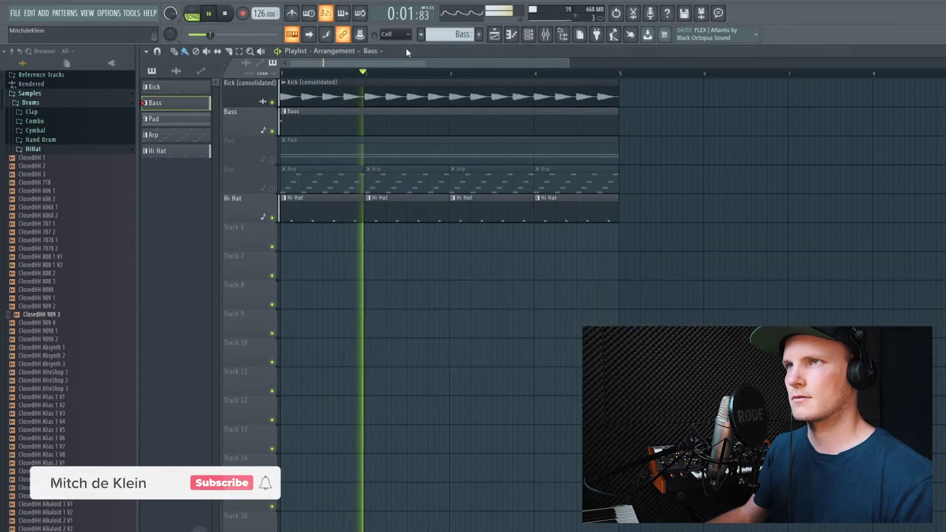
left_click(226, 15)
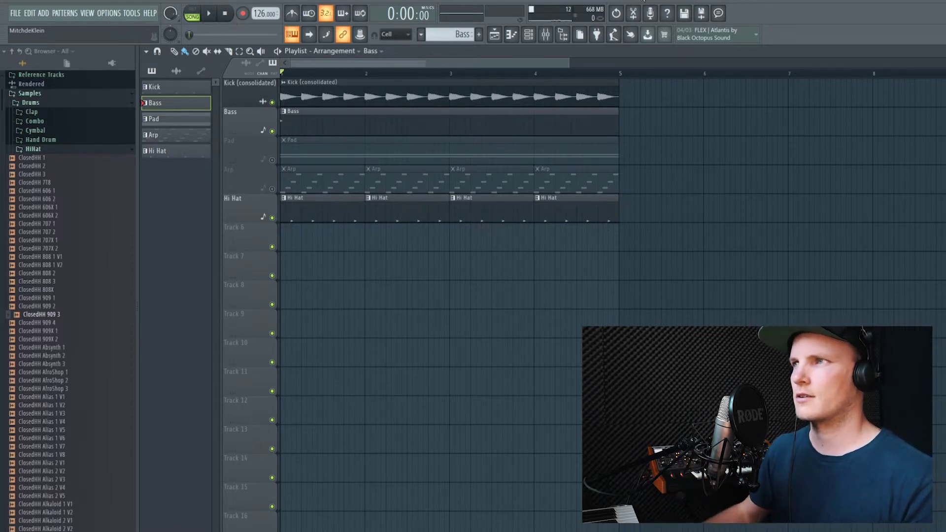
Step: Insert an empty track above the Pad track
left_click_drag(569, 60, 486, 60)
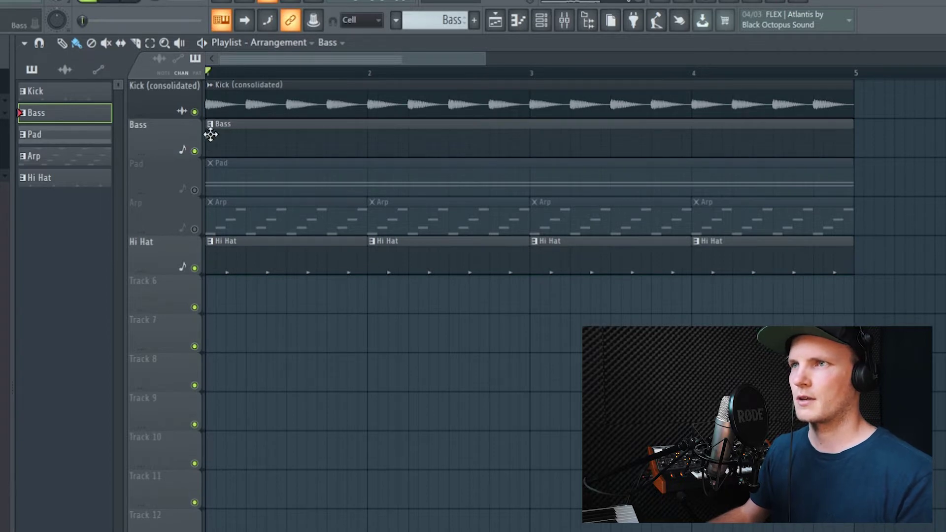
right_click(161, 164)
left_click(217, 409)
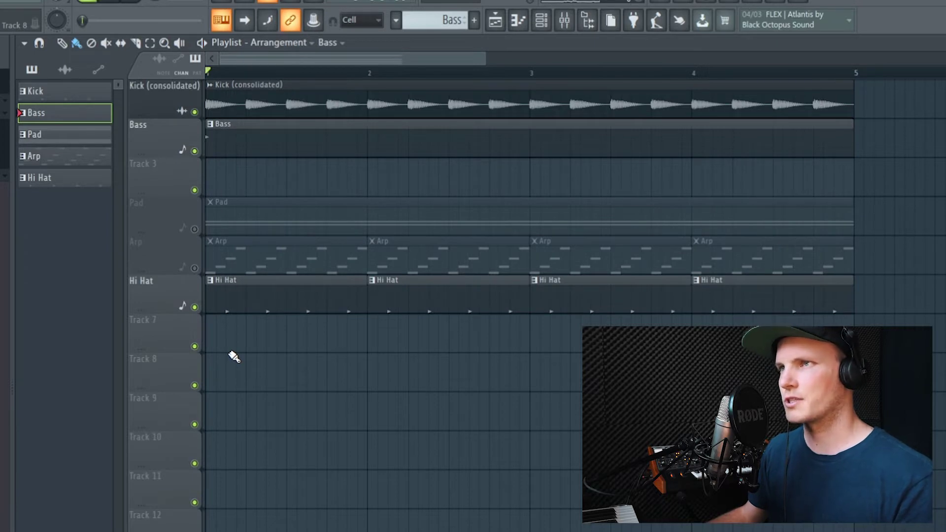
Step: Create an automation clip for the Reaktor 6 channel's volume
key("F6")
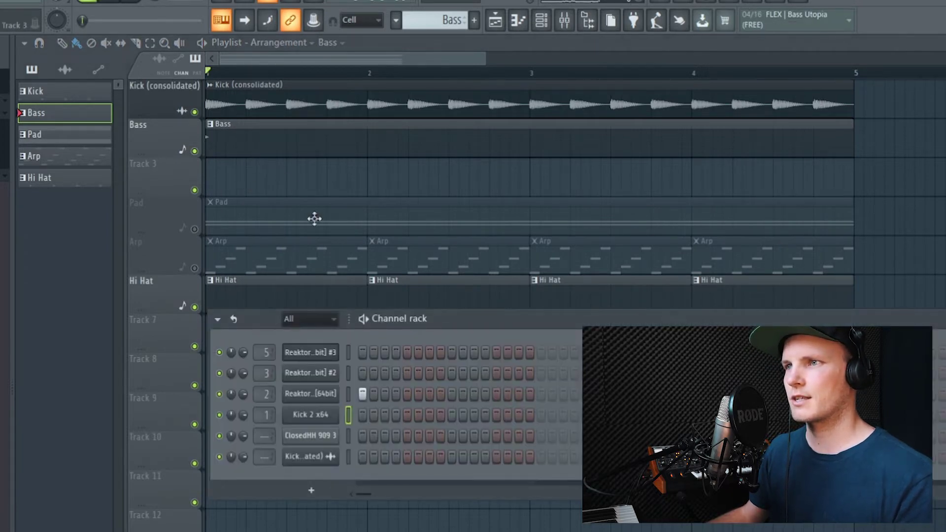
right_click(245, 395)
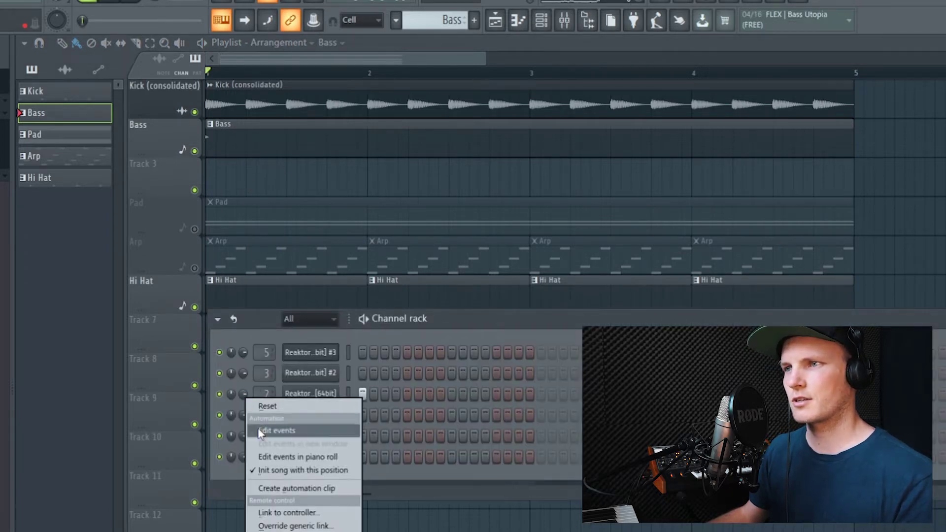
left_click(274, 487)
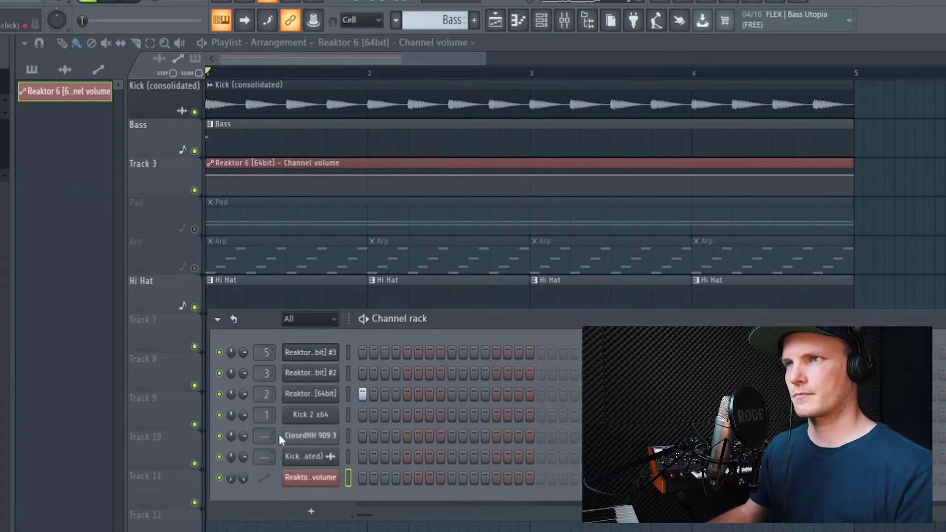
Step: Enable the clip's LFO, skew it to a sawtooth and set negative amount so it rises
double_click(239, 164)
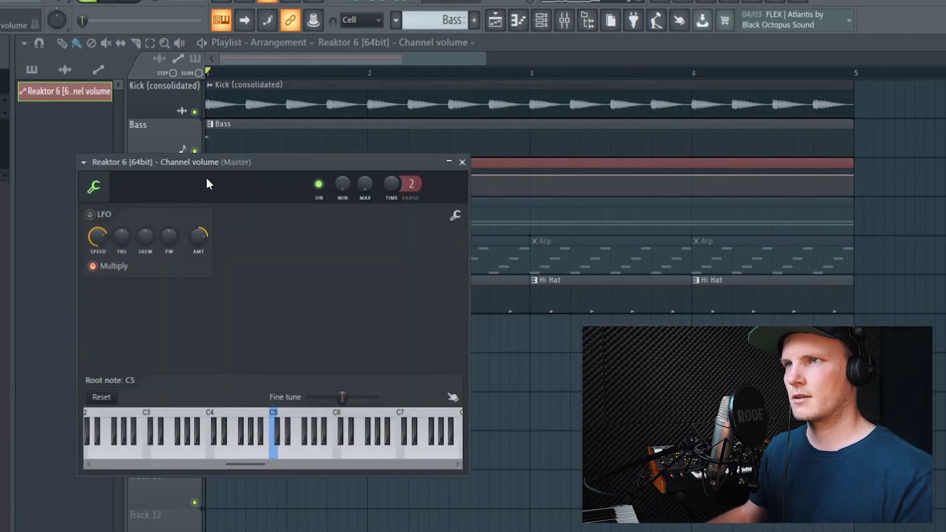
left_click_drag(206, 180, 223, 257)
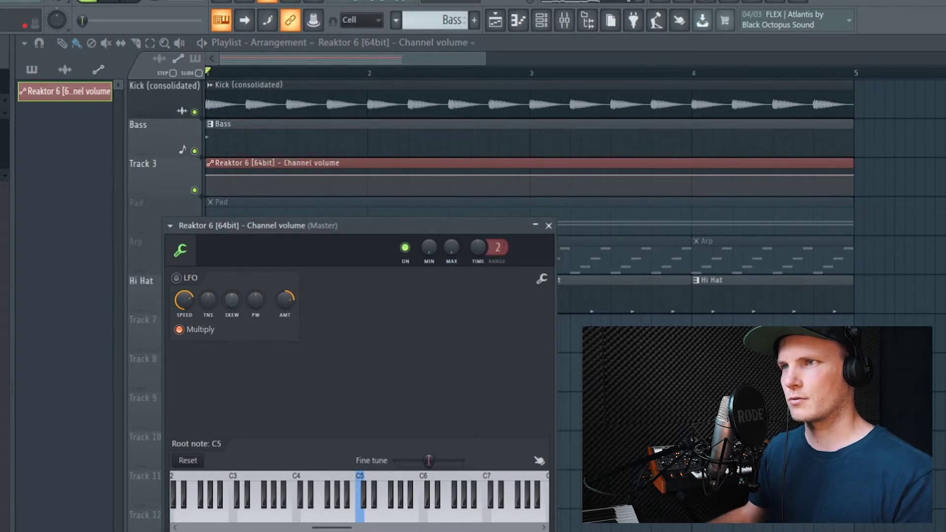
left_click(176, 278)
left_click_drag(231, 299, 231, 320)
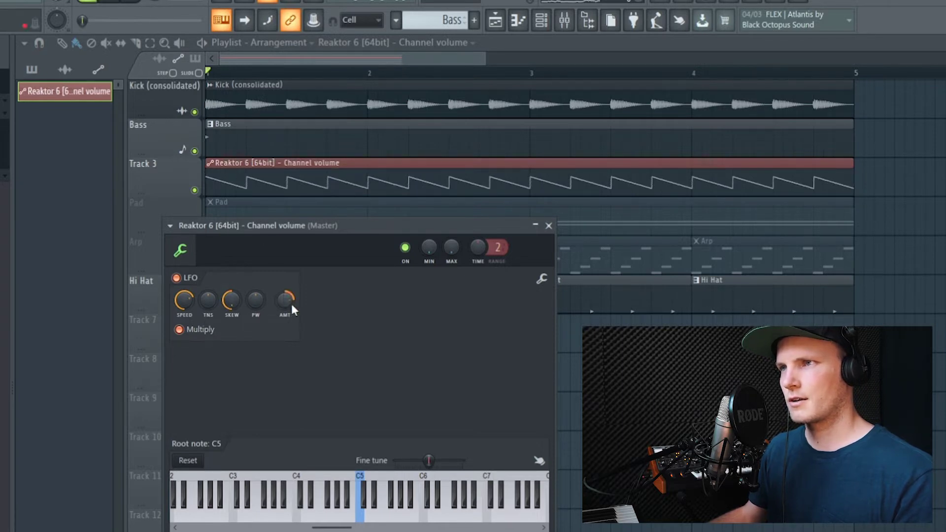
left_click_drag(289, 295, 285, 270)
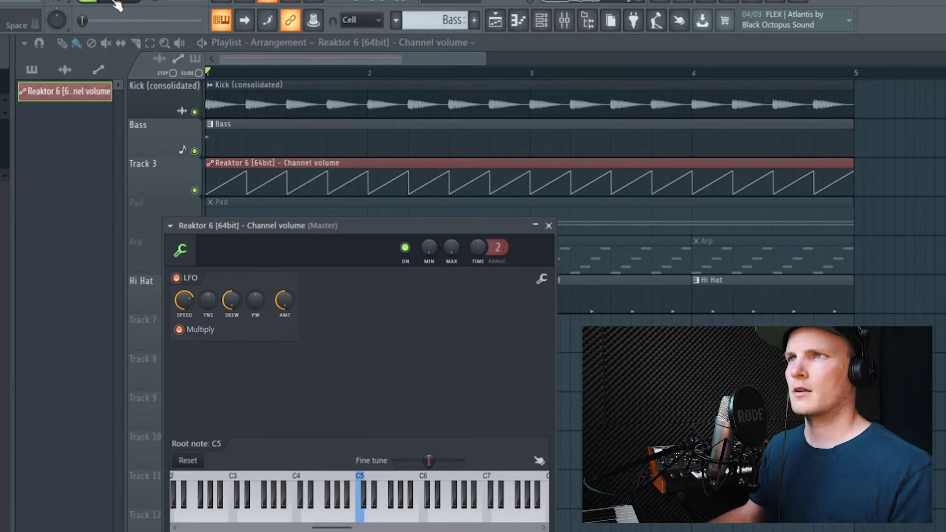
Step: Play the song with the Reaktor 6 bass synth to hear the ducked bass
left_click(221, 140)
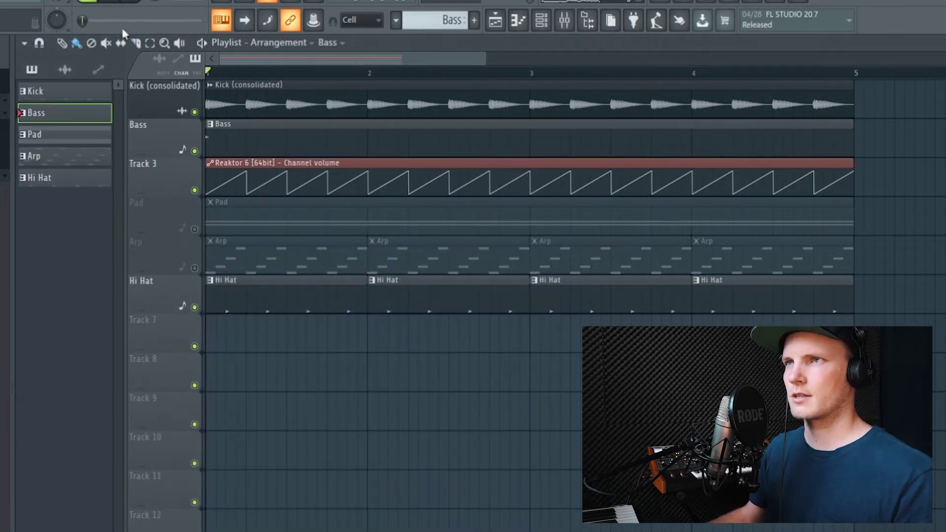
left_click(116, 2)
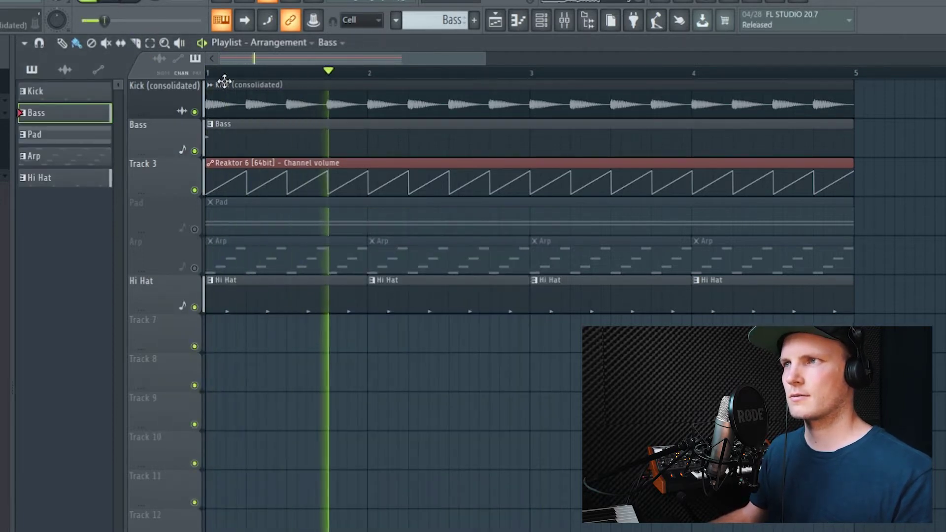
key("F6")
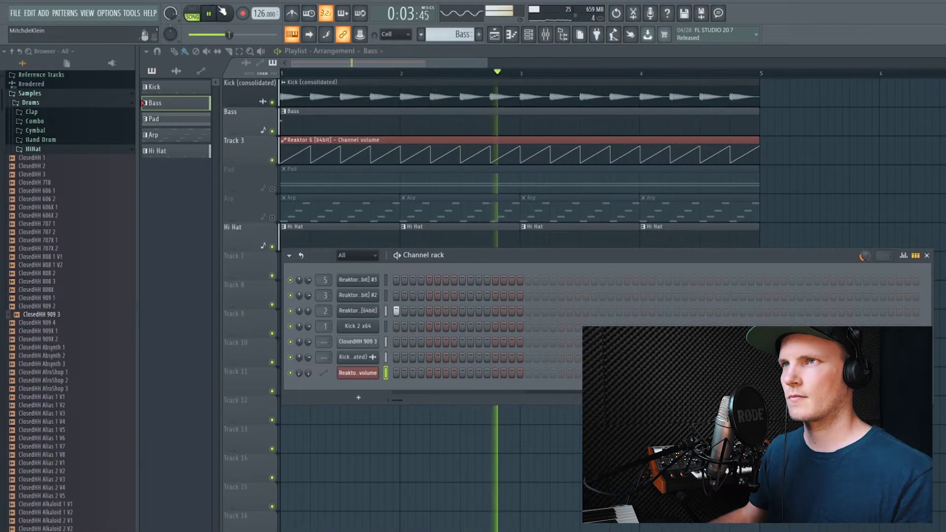
left_click(131, 0)
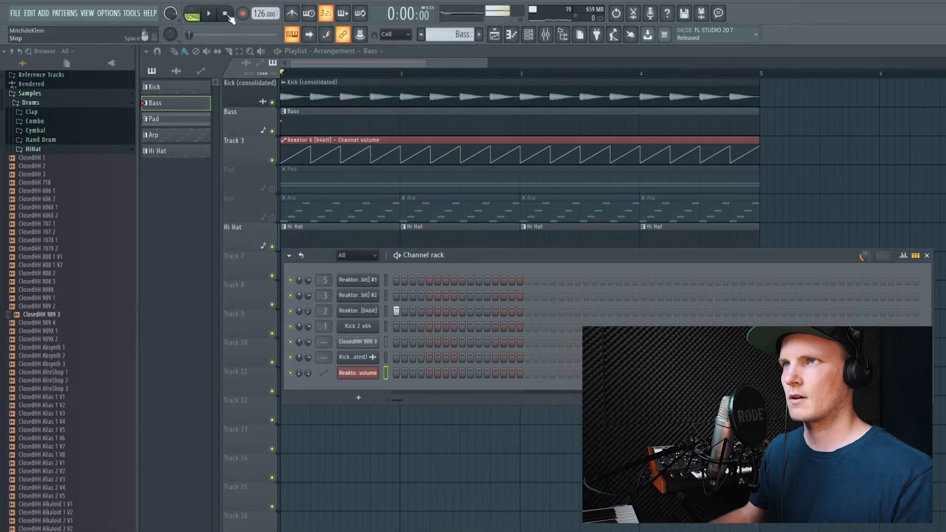
left_click(355, 311)
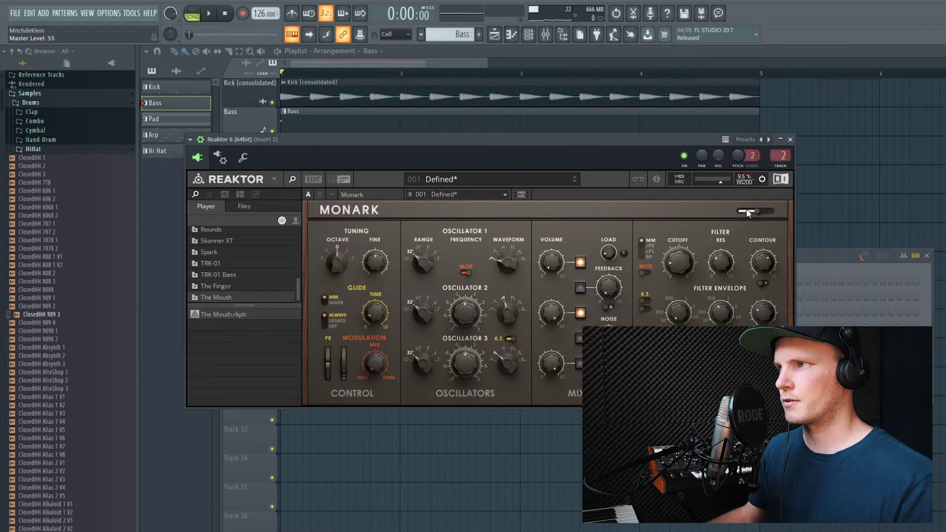
left_click(210, 14)
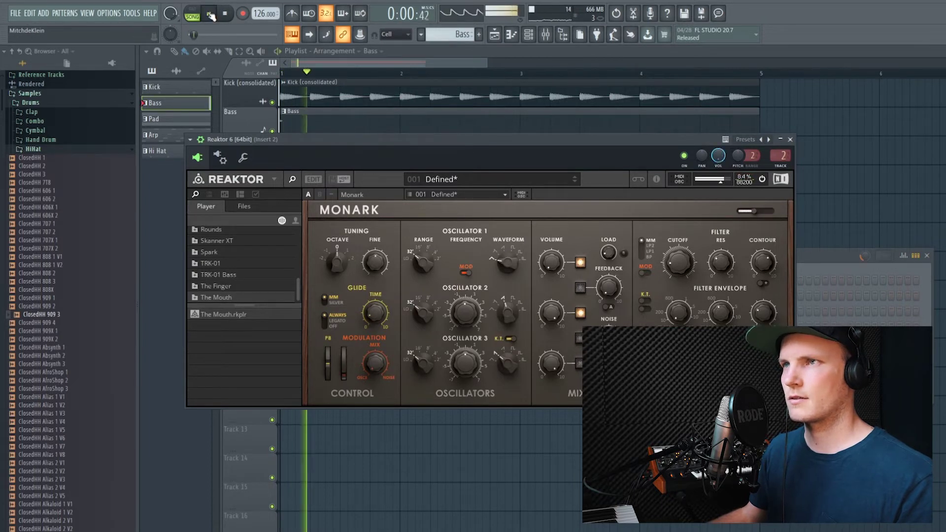
key("Escape")
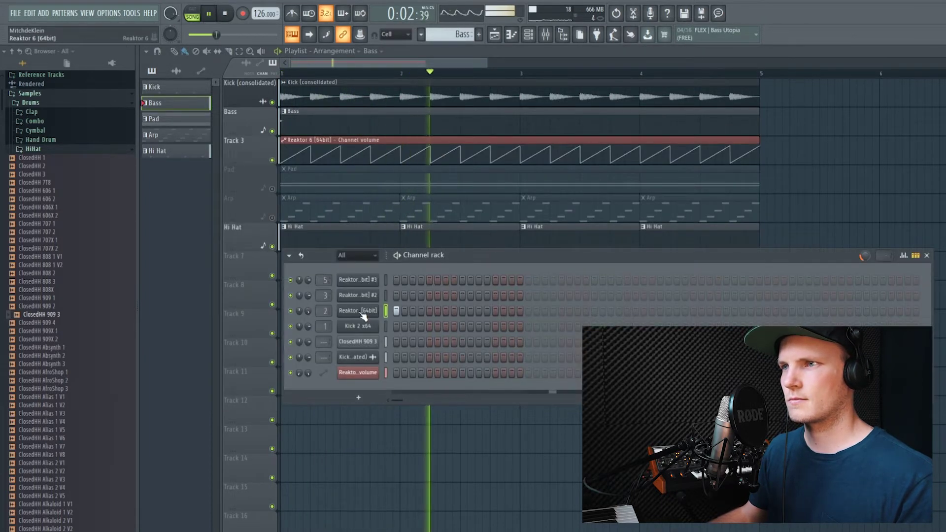
Step: Lower the volume of mixer insert 2
key("F9")
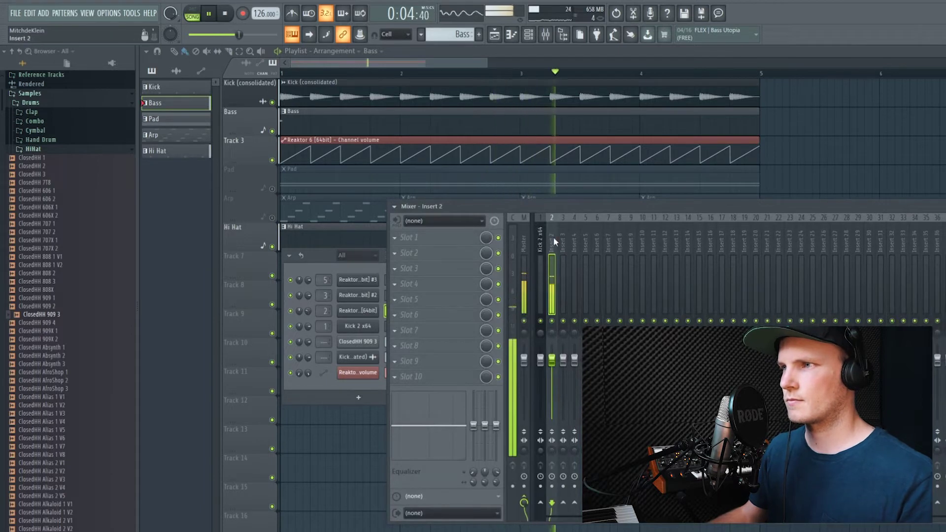
left_click_drag(551, 360, 551, 368)
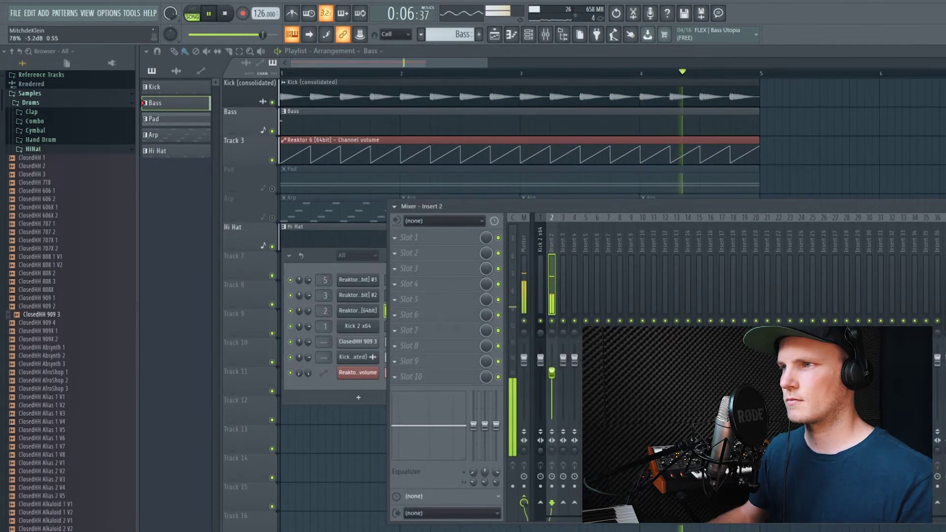
key("space")
Step: Route the Kick (consolidated) channel to mixer insert 4 and close the kick settings and mixer
left_click(399, 94)
double_click(399, 94)
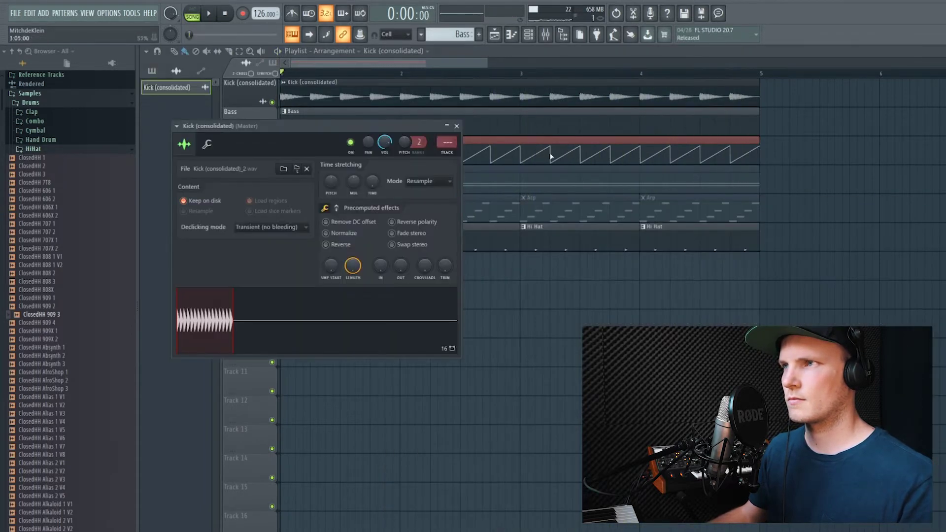
left_click(452, 152)
key("space")
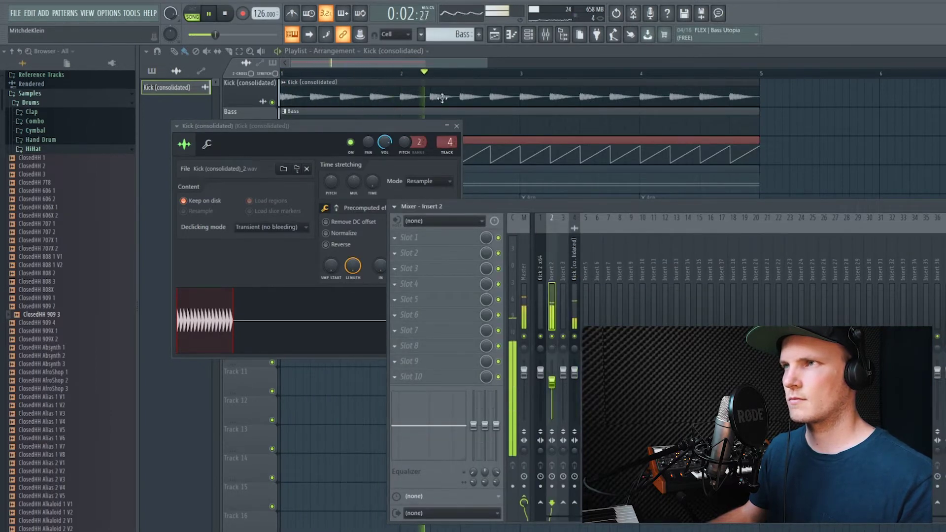
key("space")
key("F12")
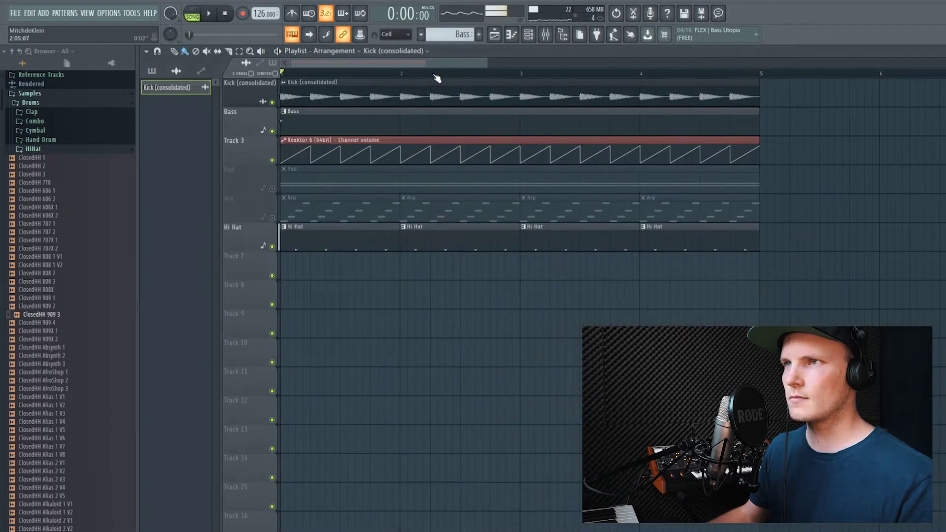
left_click(336, 140)
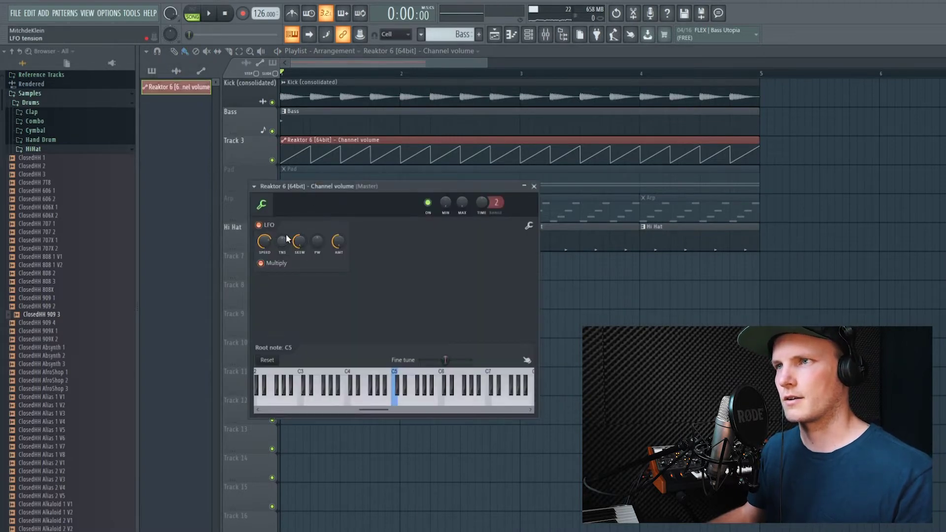
Step: Set the LFO tension to 13% and pulse width to -12% while auditioning
left_click_drag(282, 241, 282, 232)
key("space")
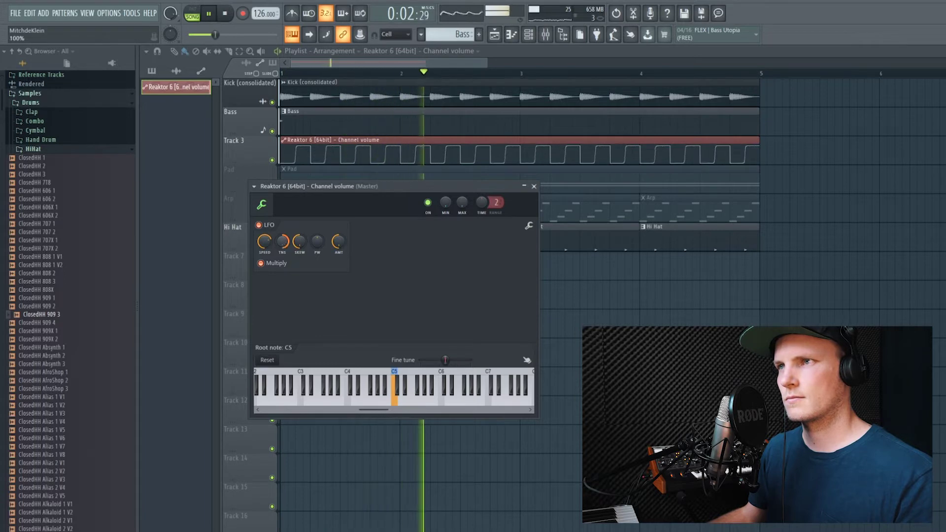
left_click_drag(282, 241, 282, 251)
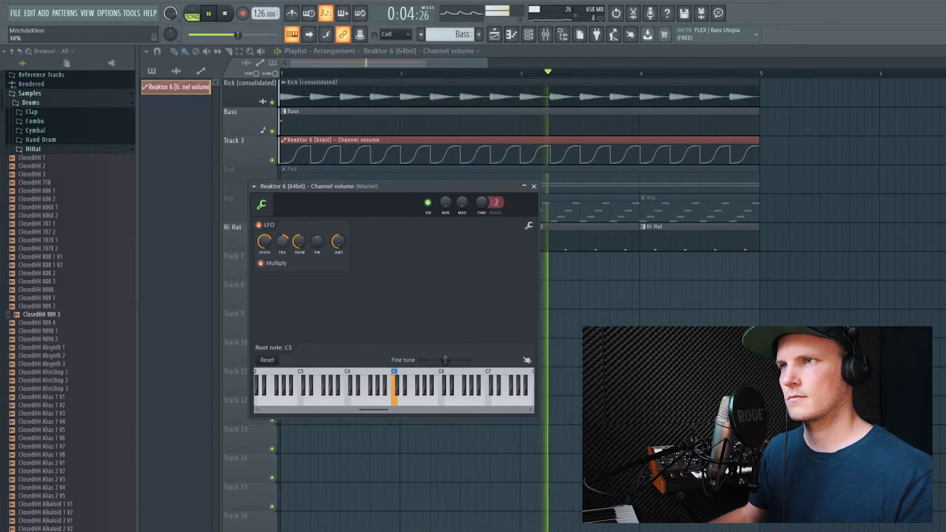
left_click_drag(282, 241, 317, 252)
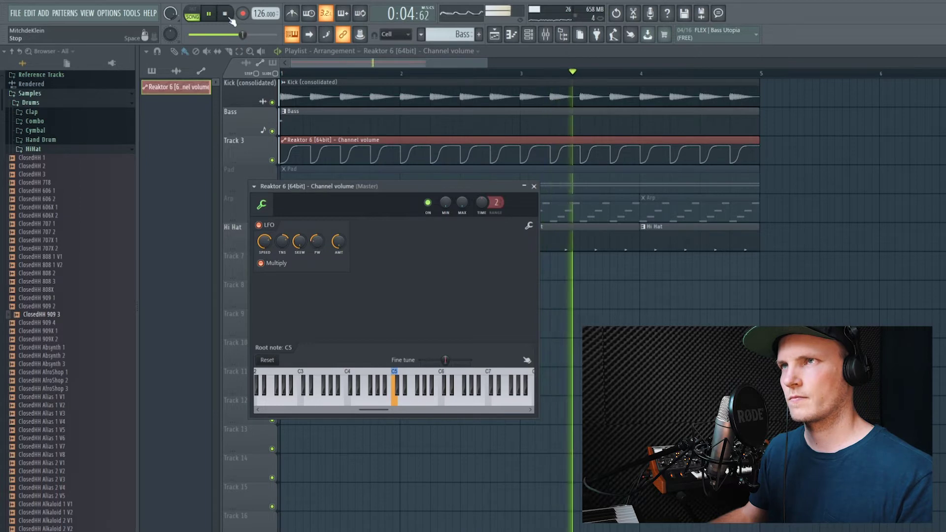
key("space")
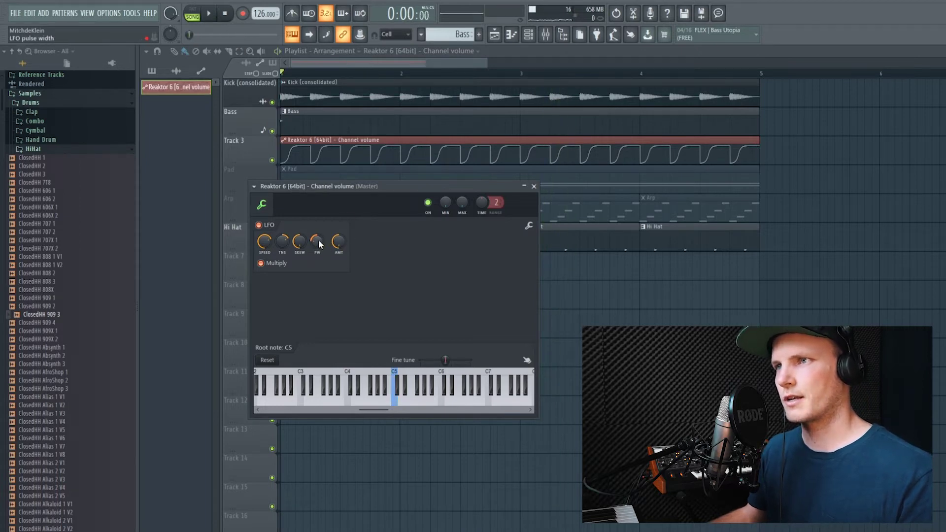
mouse_move(318, 241)
left_mouse_down()
mouse_move(317, 227)
mouse_move(320, 244)
left_mouse_up()
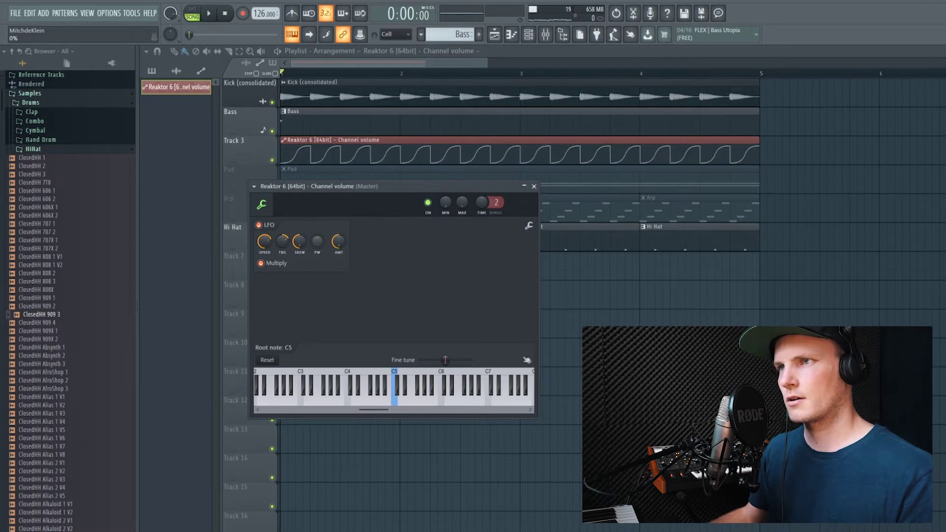
right_click(312, 241)
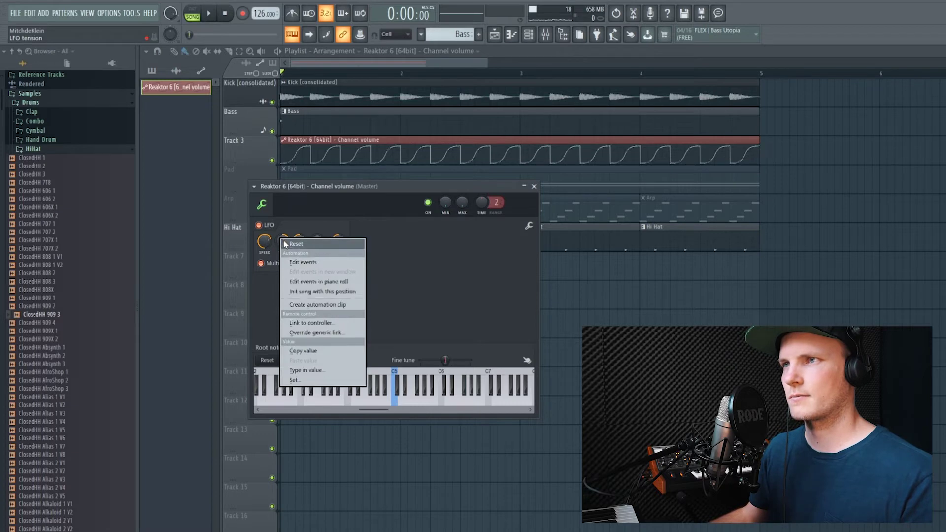
Step: Reset the LFO pulse width to restore a plain sawtooth, and audition it
left_click(283, 241)
left_click(209, 15)
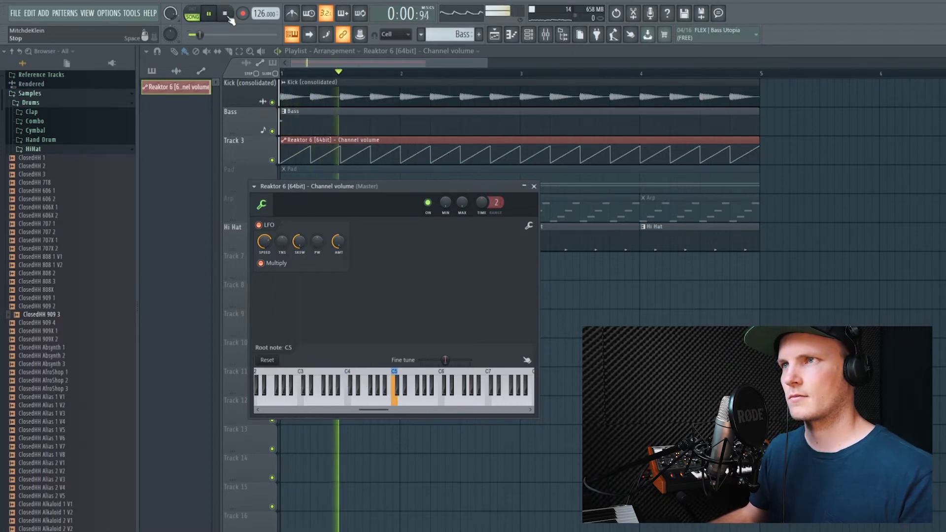
left_click(480, 53)
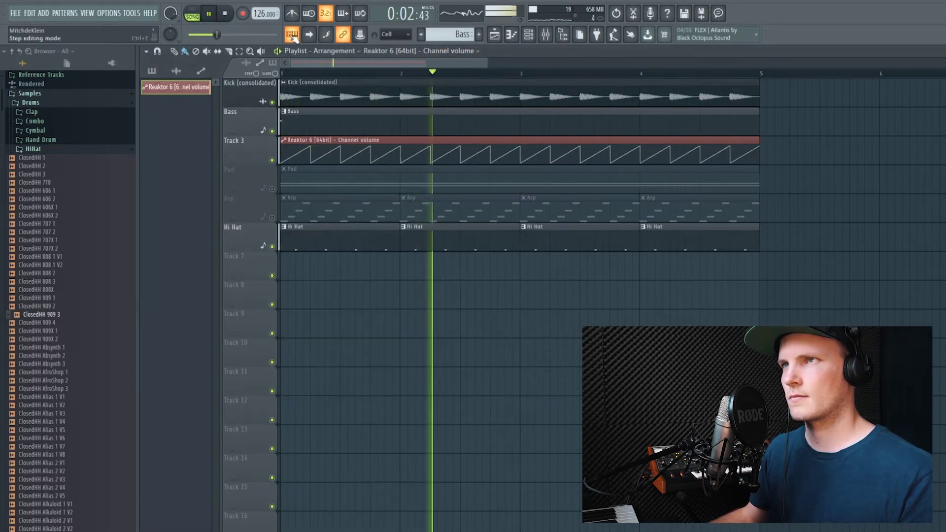
left_click(227, 16)
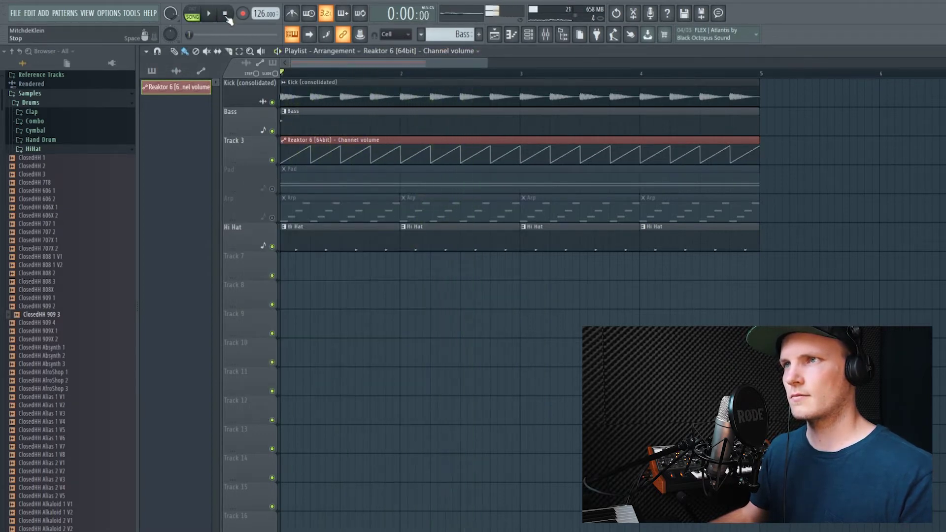
Step: Mute Track 3's automation, unmute Pad, insert a track above Arp, and select the Pad pattern
left_click(272, 160)
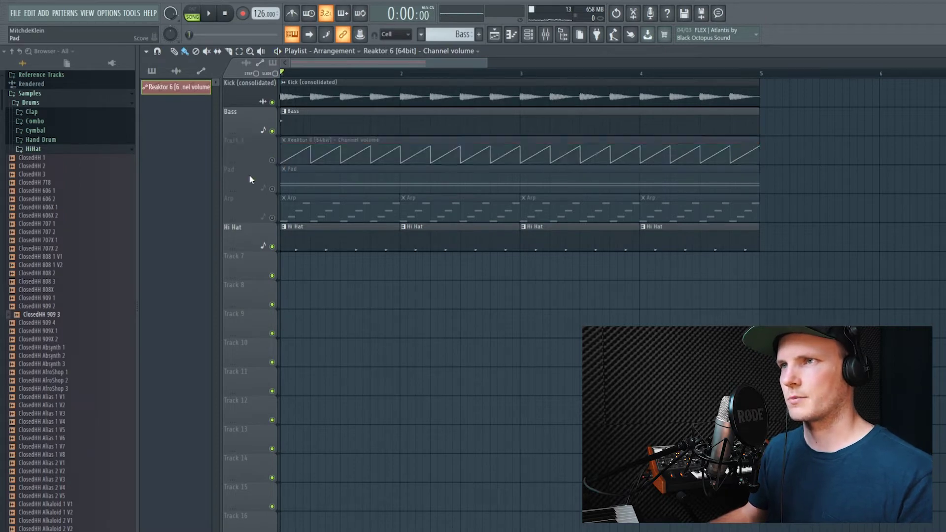
left_click(272, 188)
right_click(264, 200)
left_click(293, 384)
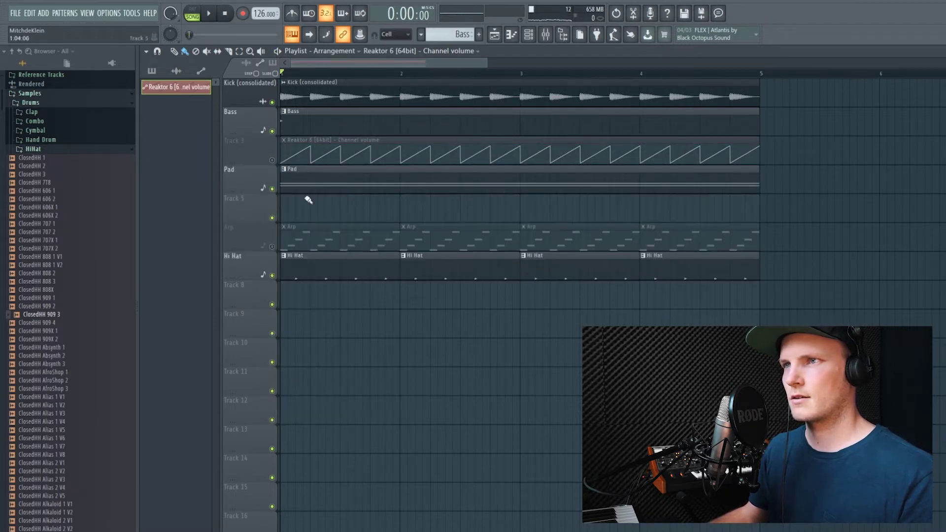
double_click(304, 176)
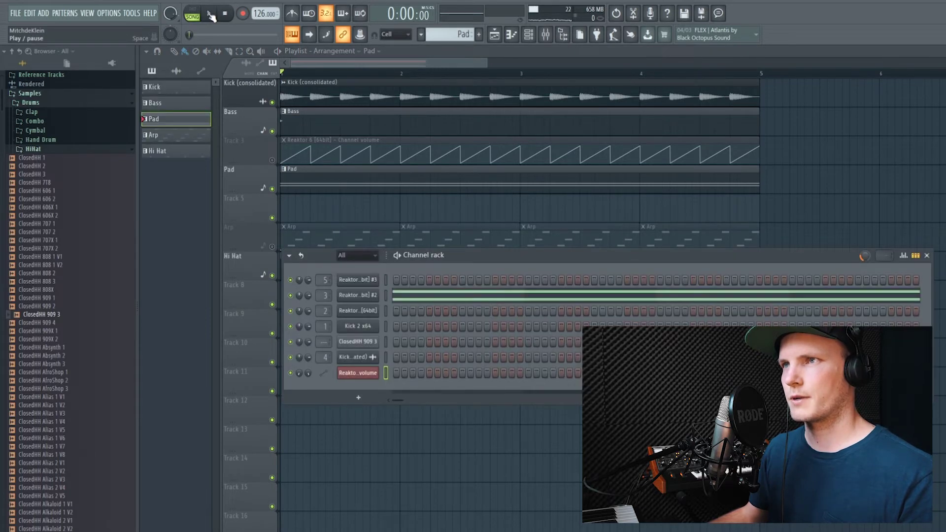
Step: Mute the Bass track and create a Reaktor 6 #2 channel-volume automation clip
left_click(210, 14)
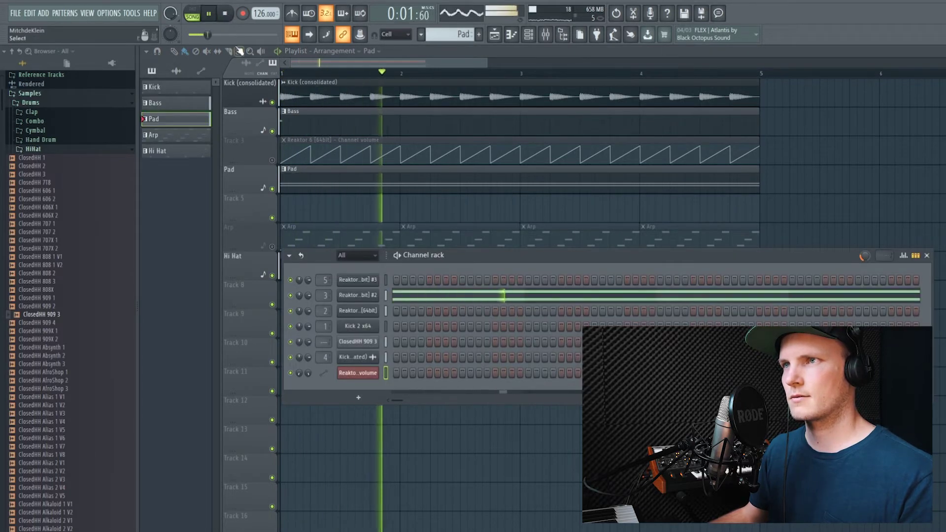
left_click(272, 131)
key("space")
key("F6")
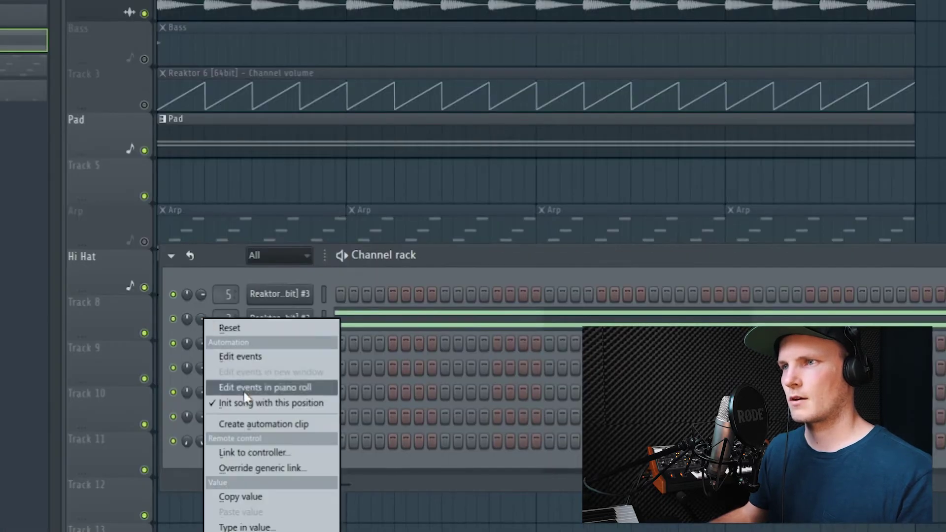
left_click(247, 421)
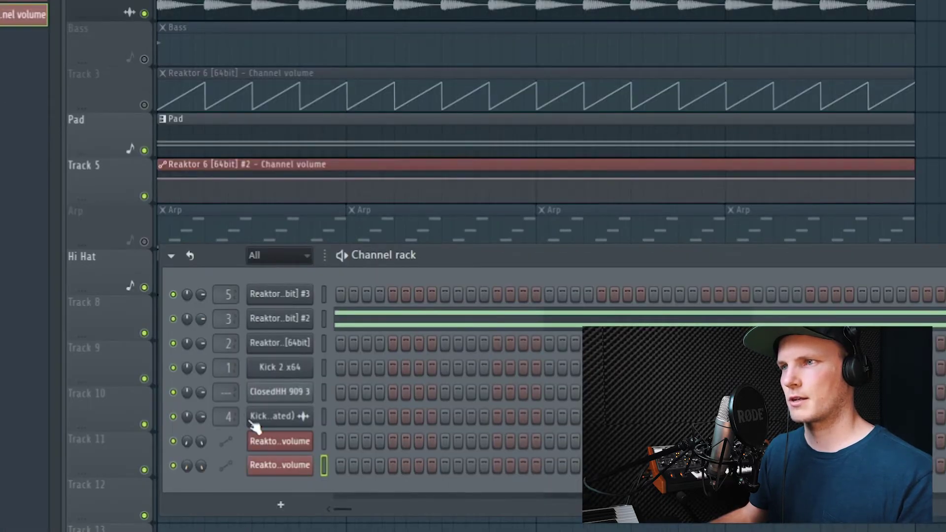
Step: Enable the Track 5 clip's LFO and set a low amount for a shallow sawtooth
double_click(186, 164)
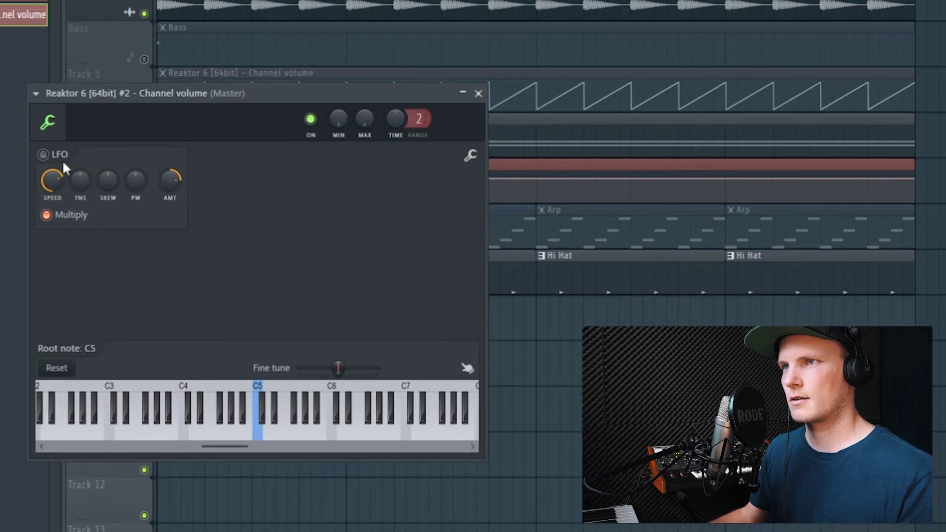
left_click(43, 154)
left_click_drag(168, 98, 241, 266)
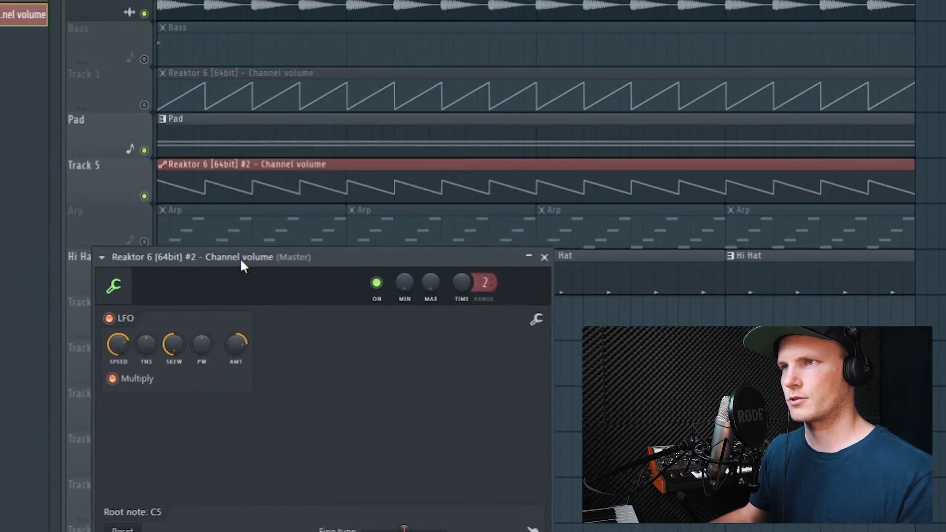
mouse_move(246, 347)
left_mouse_down()
mouse_move(246, 356)
mouse_move(245, 347)
left_mouse_up()
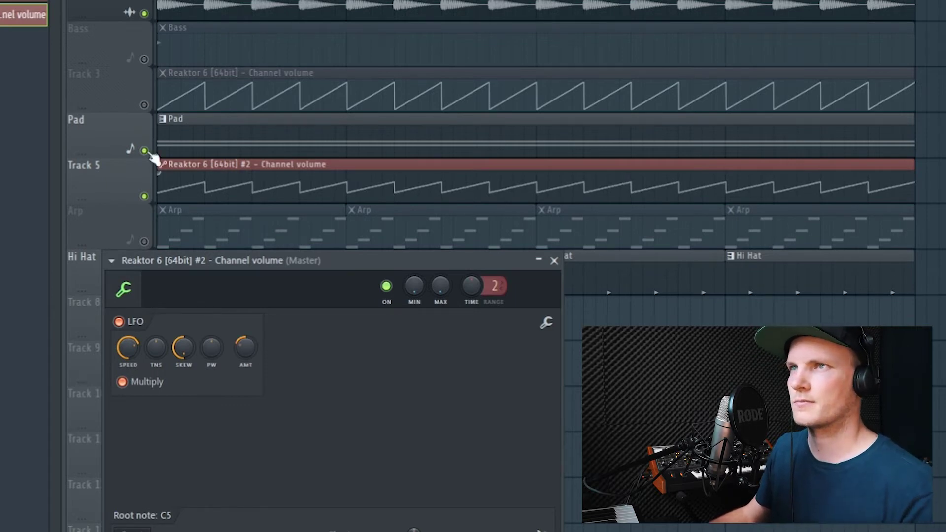
key("space")
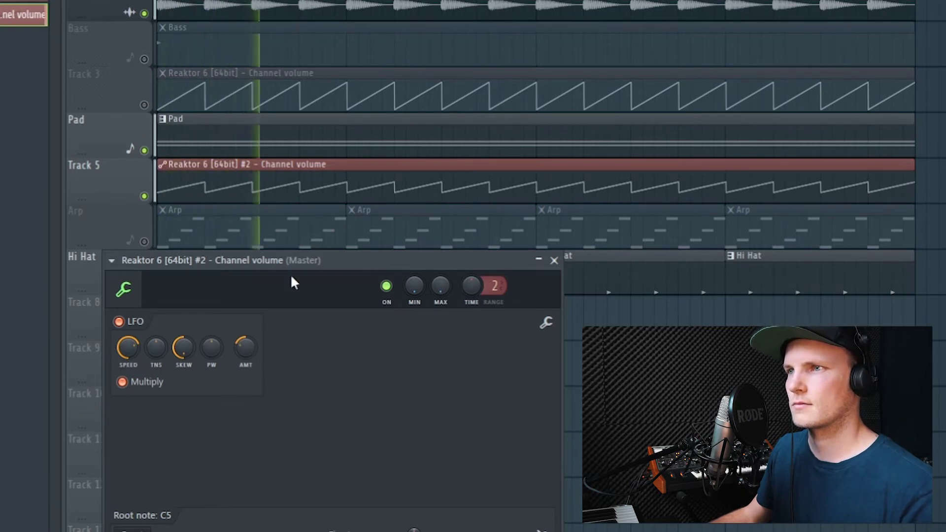
left_click_drag(246, 347, 244, 369)
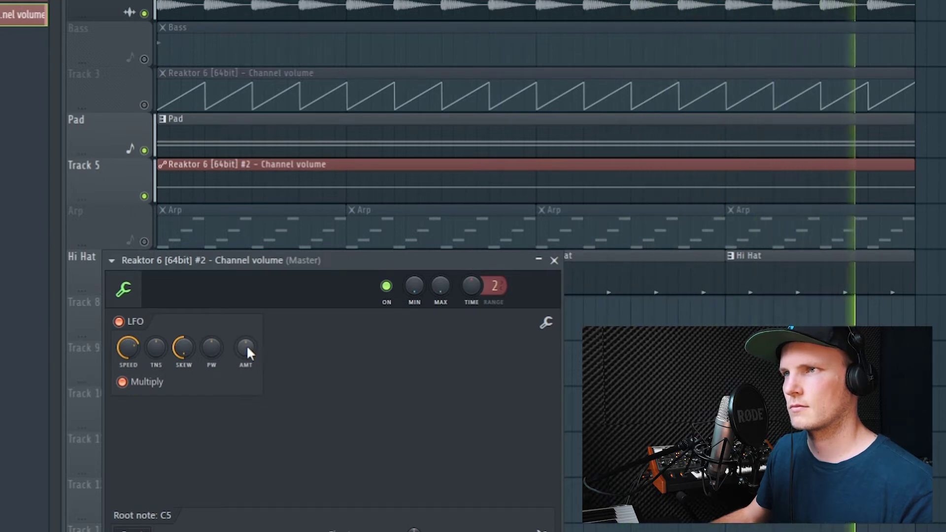
left_click_drag(246, 345, 246, 335)
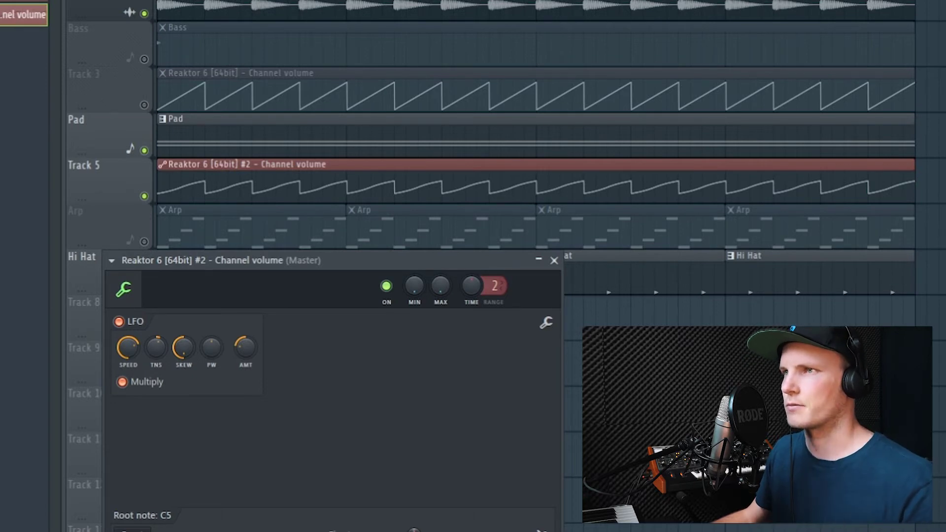
key("Escape")
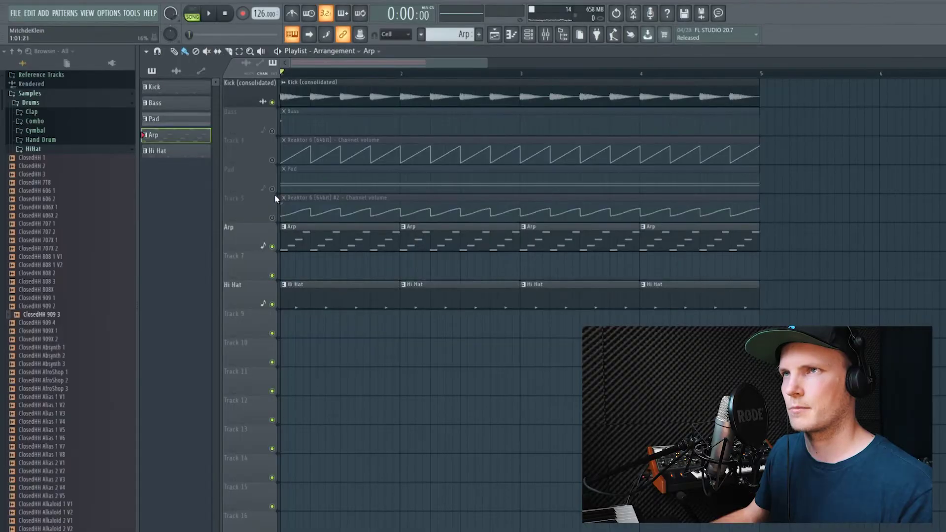
Step: Open the Arp's Reaktor 6 #3 mixer insert and choose Gross Beat for Slot 1
left_click(210, 15)
key("F6")
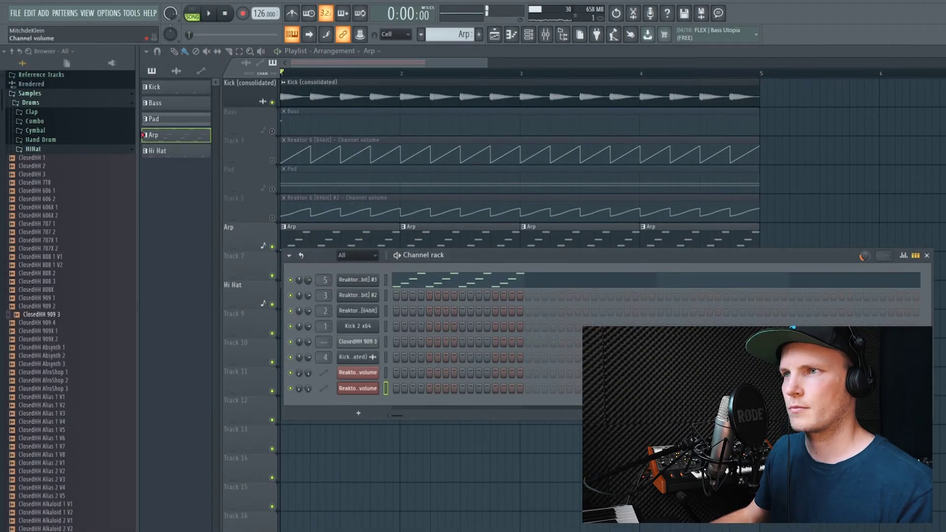
left_click(358, 281)
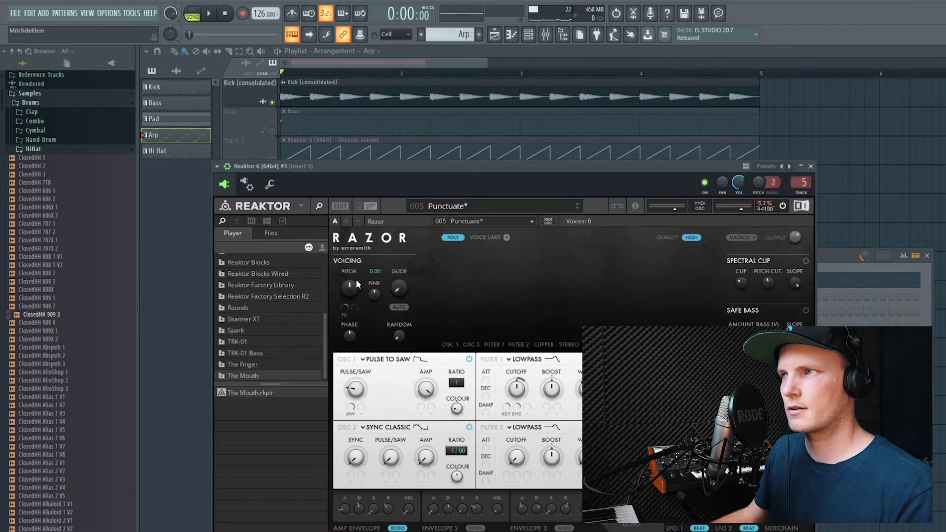
left_click(802, 185)
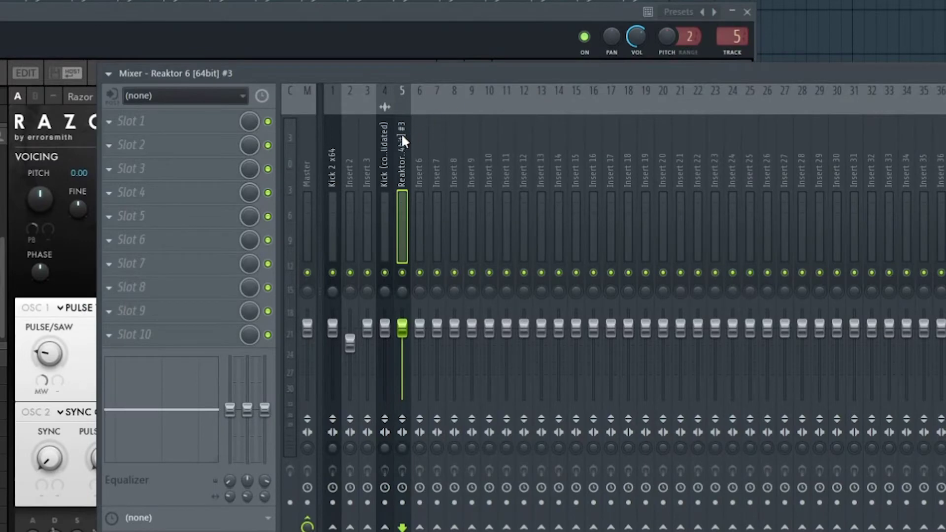
left_click(116, 124)
mouse_move(183, 149)
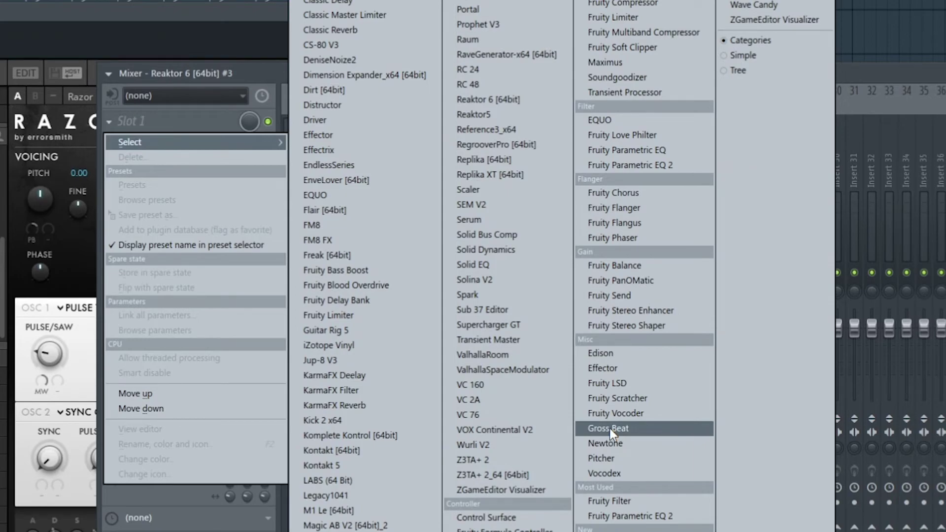
left_click(610, 428)
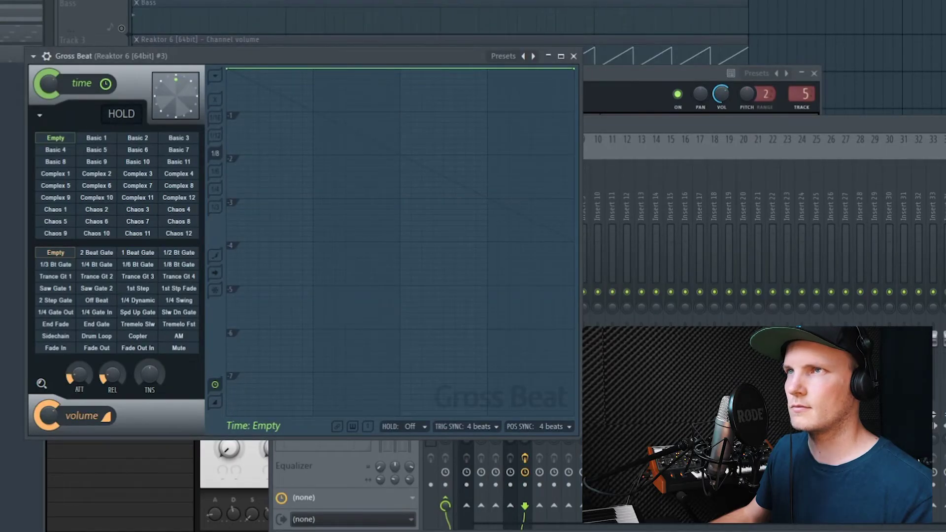
Step: Audition Complex 6, Chaos 2, Complex 7 and Complex 4 time presets, then return to Empty
key("space")
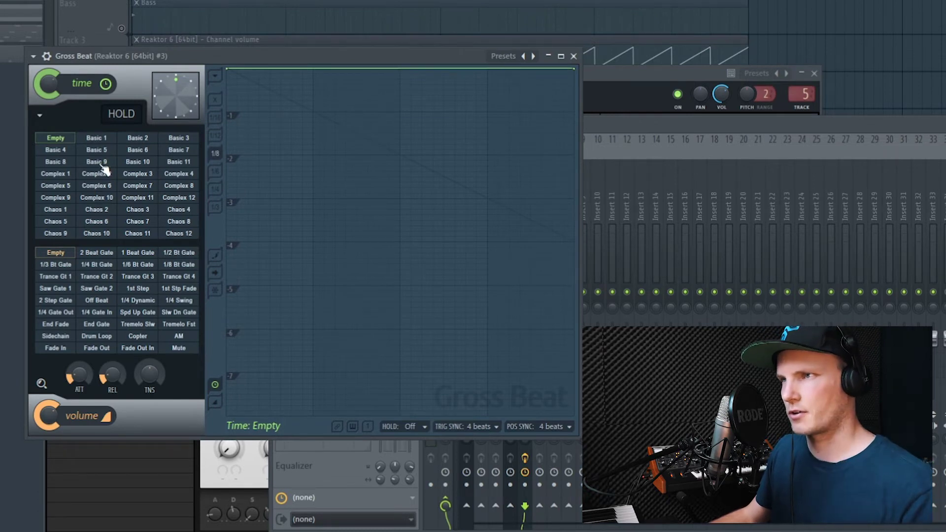
left_click(99, 186)
left_click(93, 210)
left_click(137, 186)
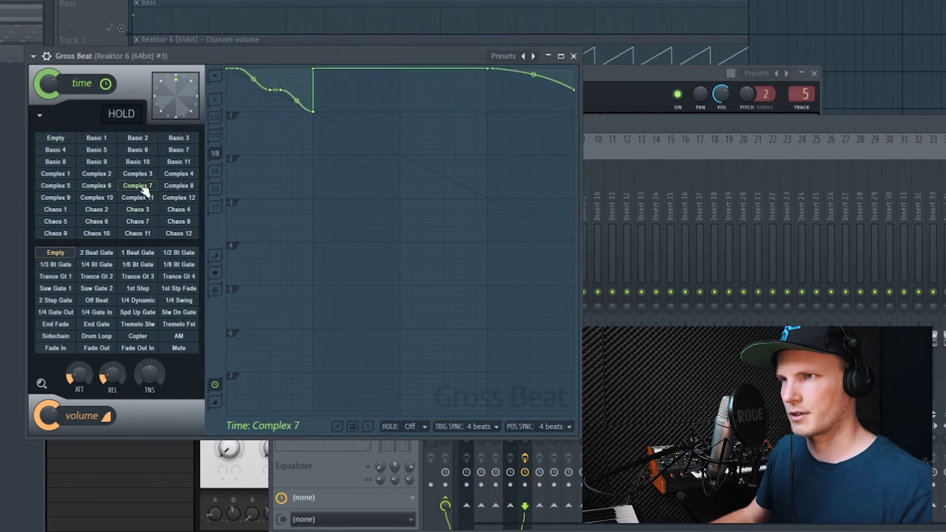
left_click(170, 175)
left_click(56, 138)
Step: Audition several volume presets, then apply the Sidechain volume preset
left_click(138, 288)
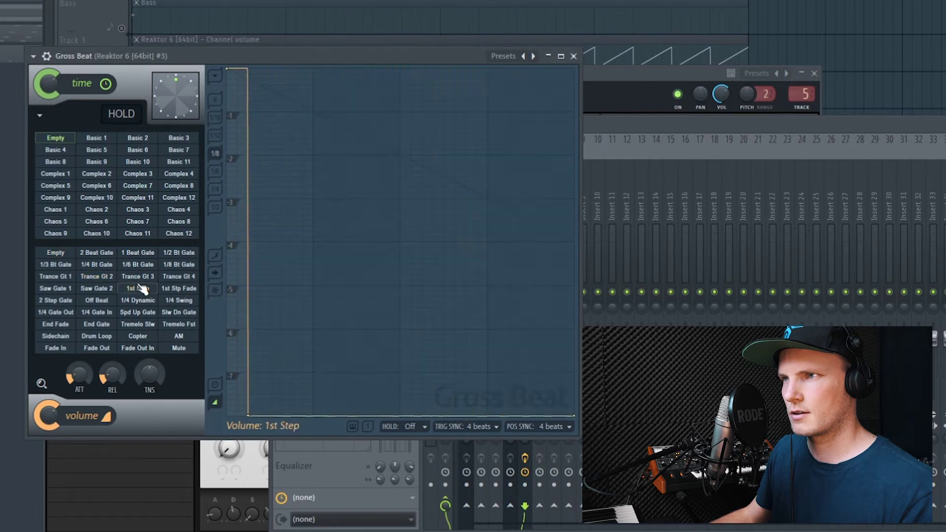
left_click(179, 265)
left_click(138, 300)
left_click(85, 254)
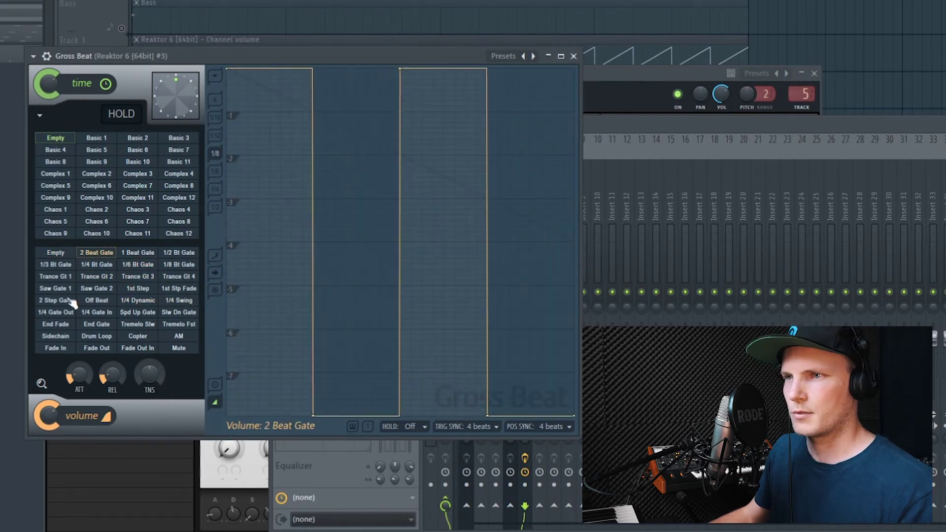
left_click(56, 336)
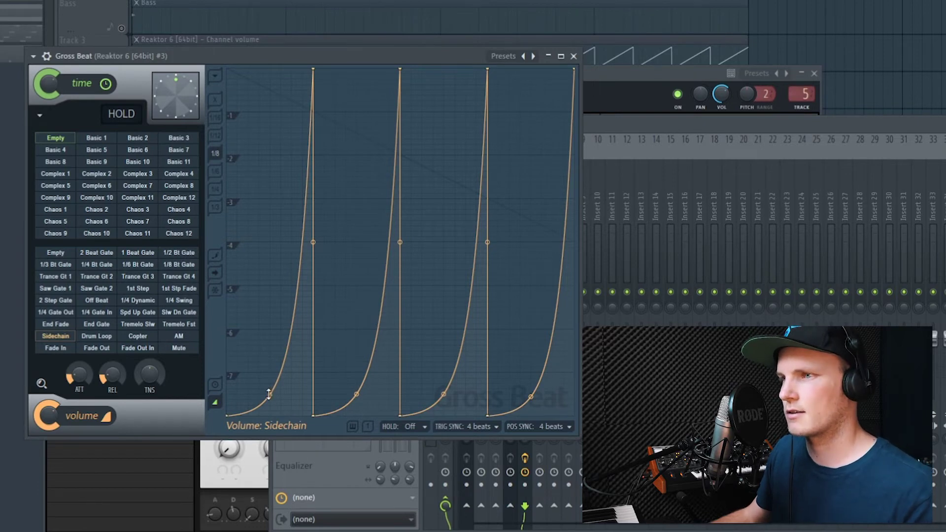
Step: Straighten all four Gross Beat ducking ramps into plain diagonals
left_click_drag(269, 394, 269, 398)
left_click_drag(355, 395, 356, 398)
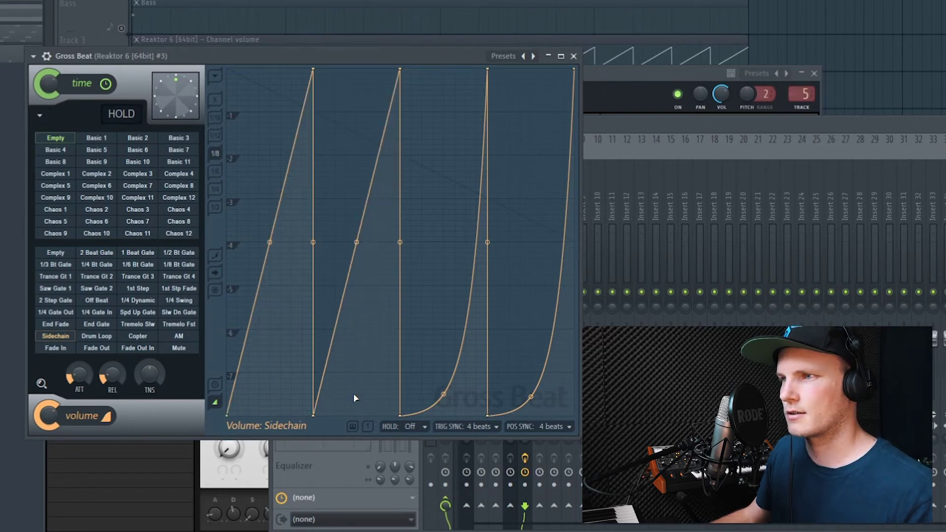
left_click_drag(443, 394, 445, 398)
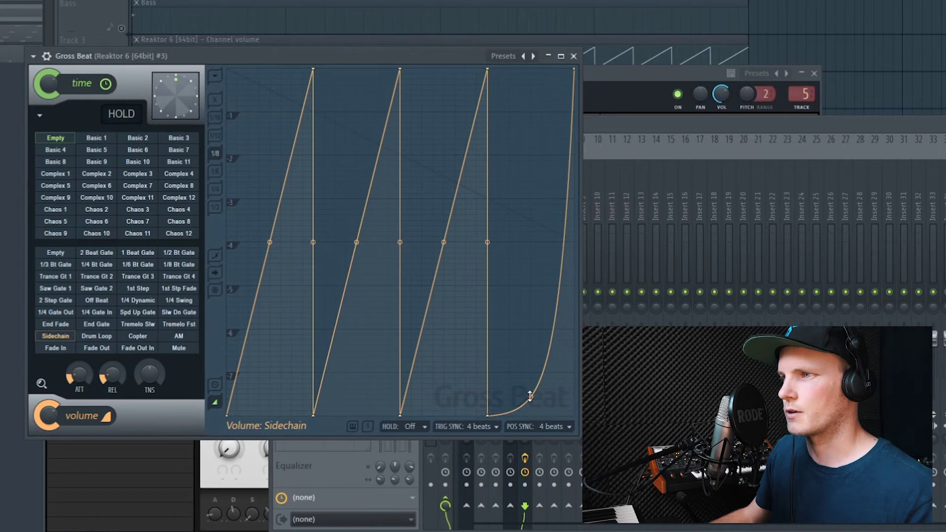
left_click_drag(529, 396, 530, 398)
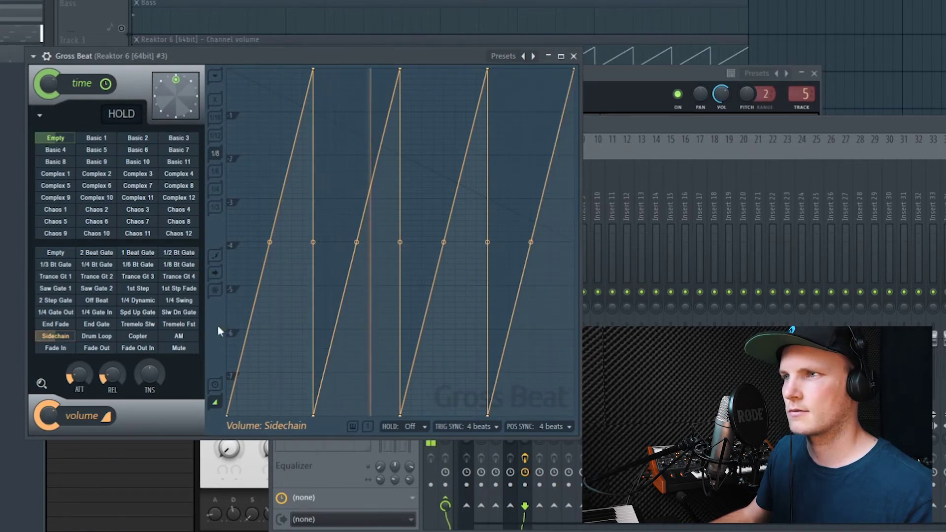
Step: Bend all four ramps upward into fast-rising convex curves
left_click_drag(270, 243, 269, 111)
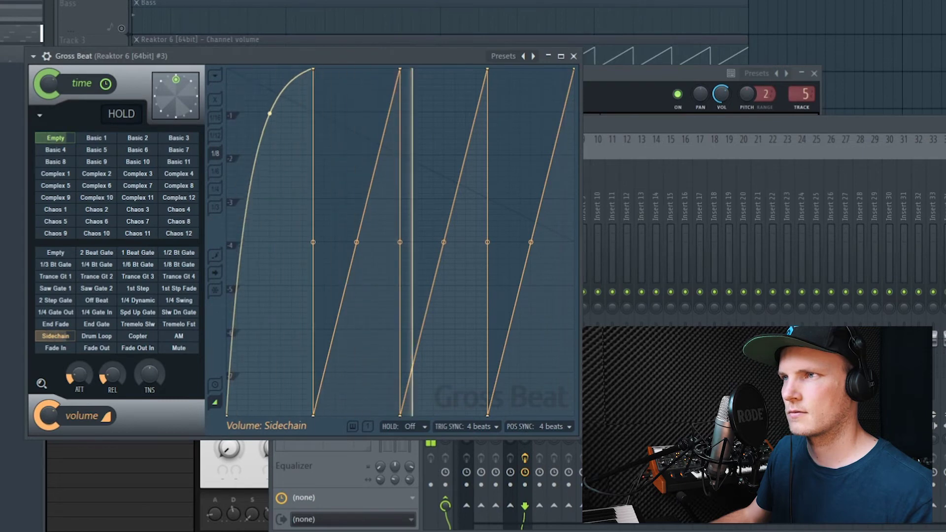
left_click_drag(444, 242, 443, 110)
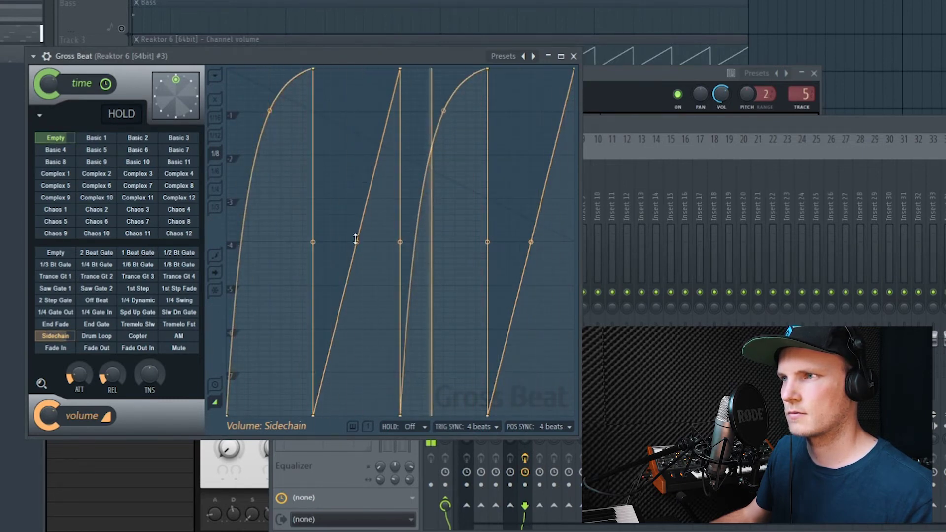
left_click_drag(356, 242, 356, 112)
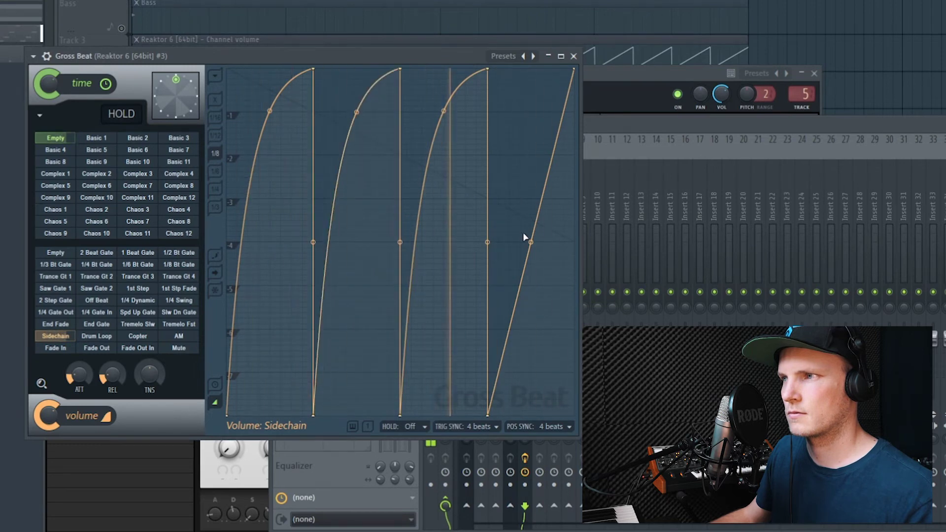
left_click_drag(530, 242, 530, 111)
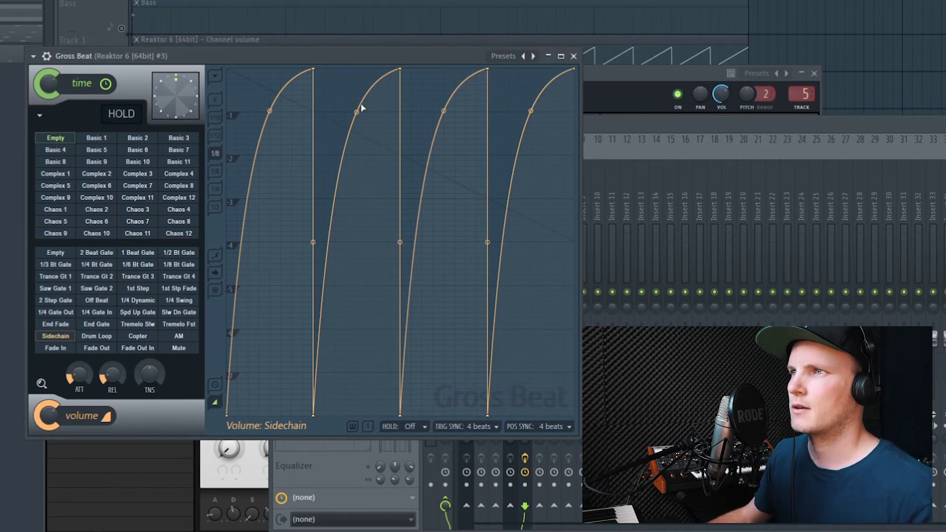
Step: Turn the second and fourth ramps into slow S-shaped rises while auditioning playback
left_click_drag(355, 109, 356, 286)
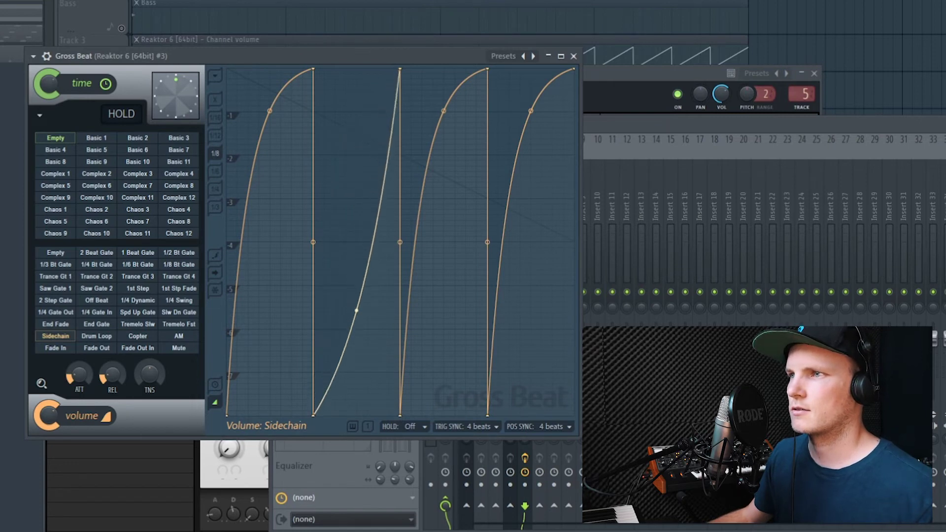
key("space")
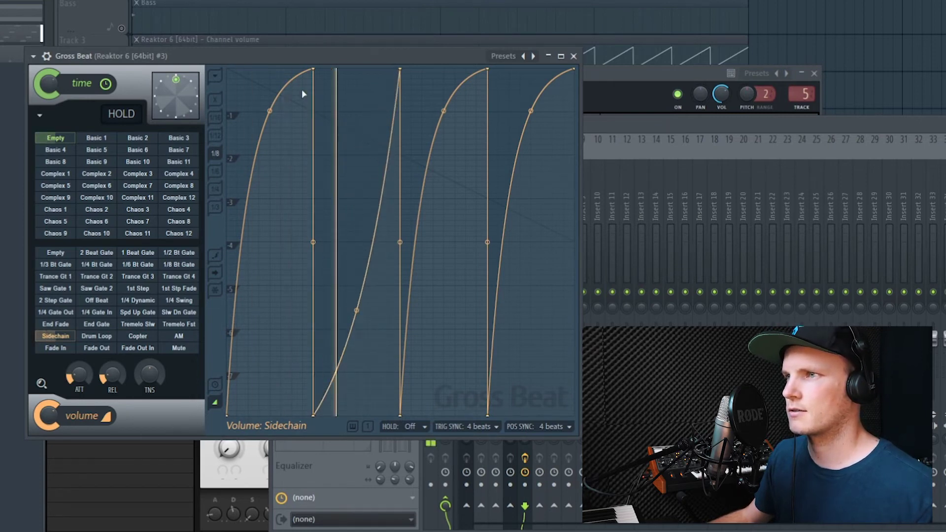
left_click_drag(531, 110, 531, 311)
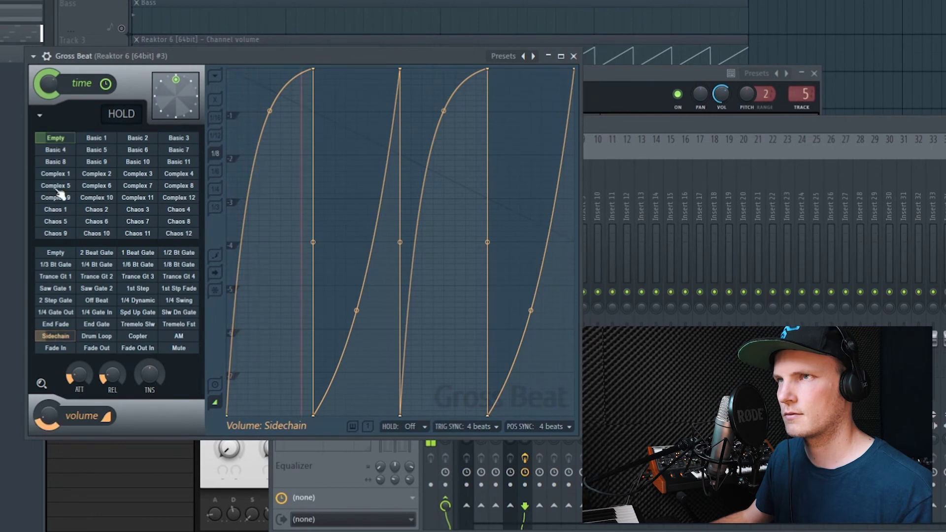
Step: Close Gross Beat and the mixer with F12, leaving only the playlist
key("F12")
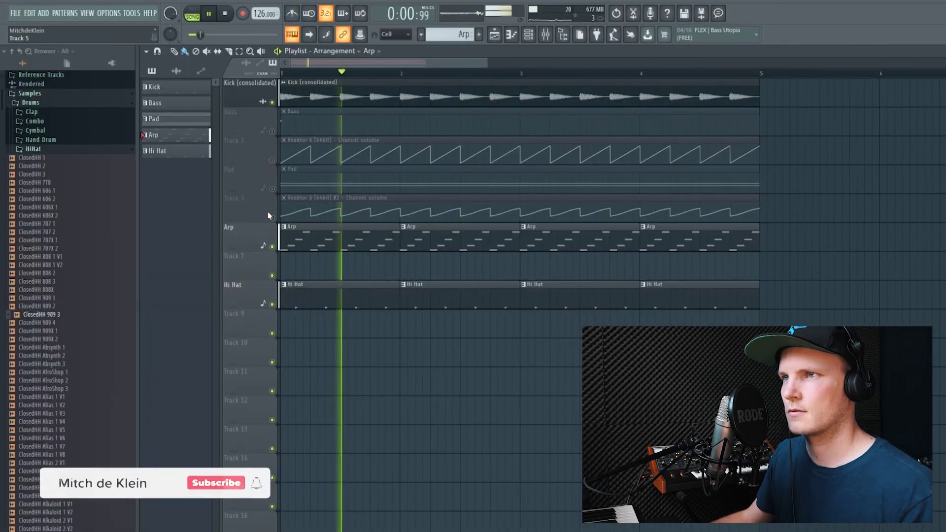
Step: Unmute the Track 5 automation, Pad, Track 3 automation and Bass tracks
left_click(271, 218)
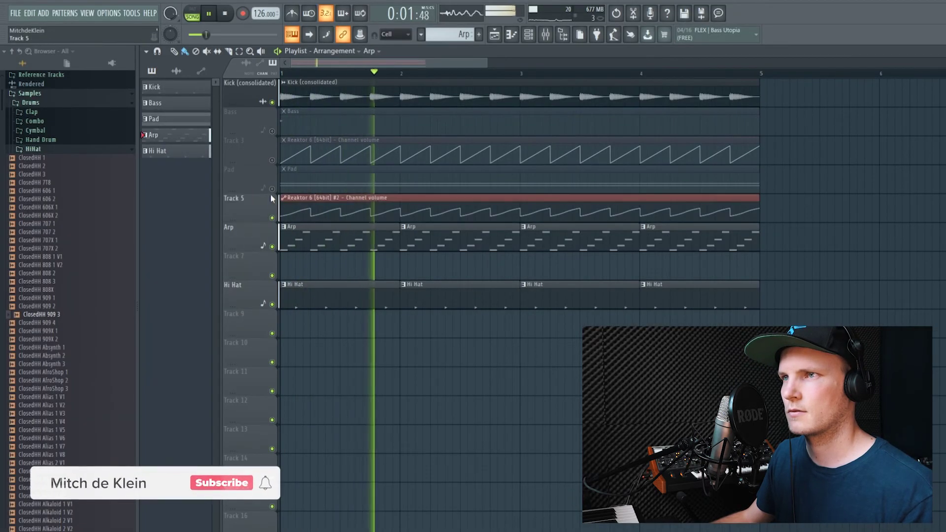
left_click(272, 189)
left_click(272, 160)
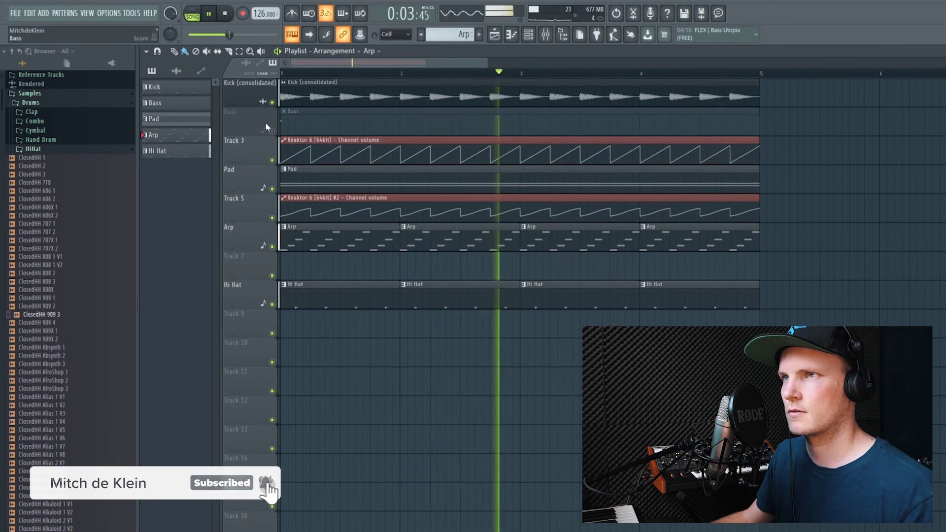
left_click(271, 131)
Step: Play the full arrangement from the start, then stop it
left_click(226, 14)
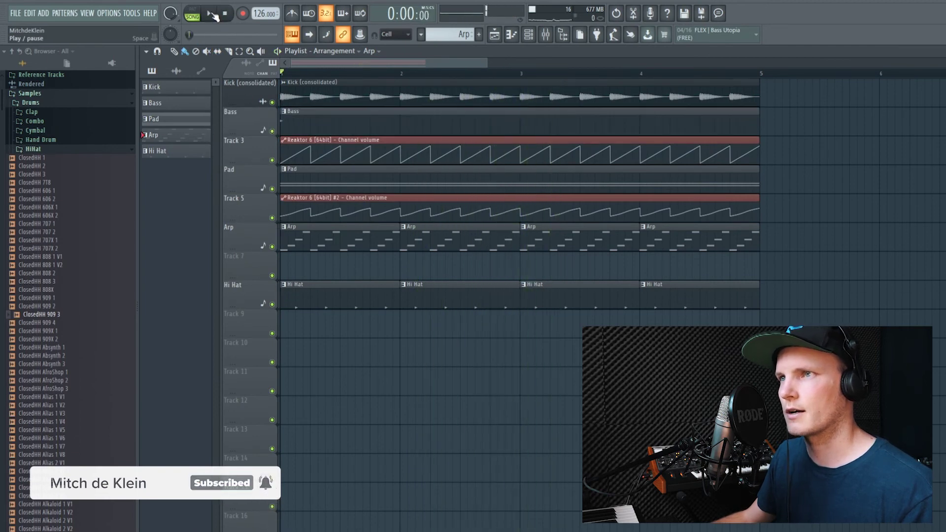
left_click(211, 15)
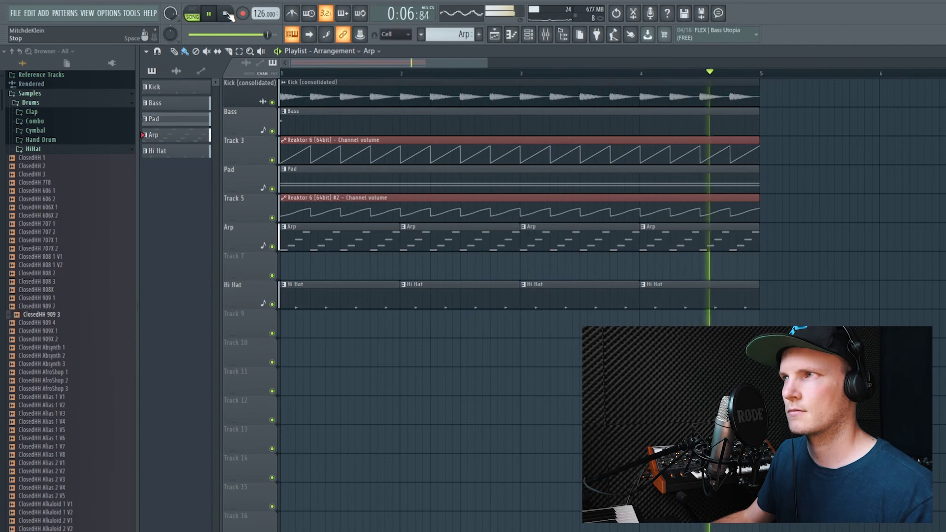
left_click(228, 14)
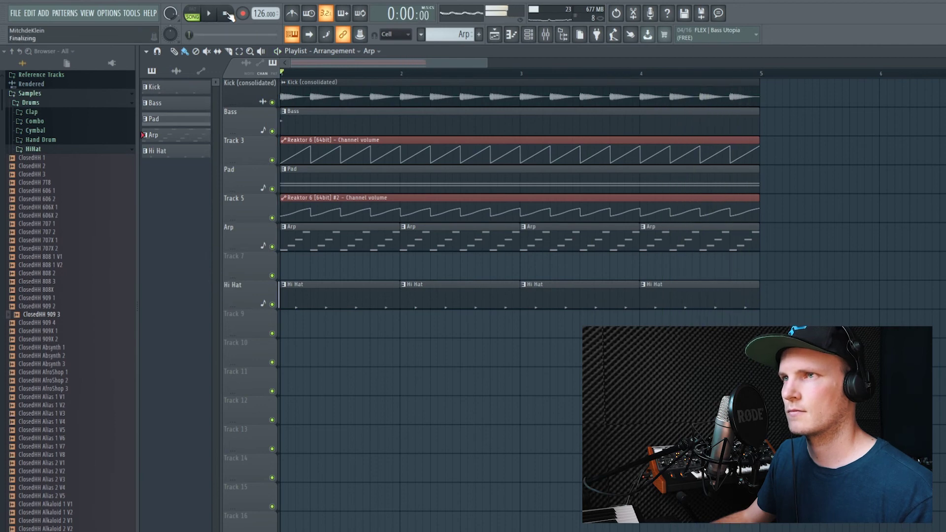
Step: Mute the Track 3 and Track 5 volume automation and play with the mixer showing
left_click(272, 161)
left_click(272, 218)
key("F9")
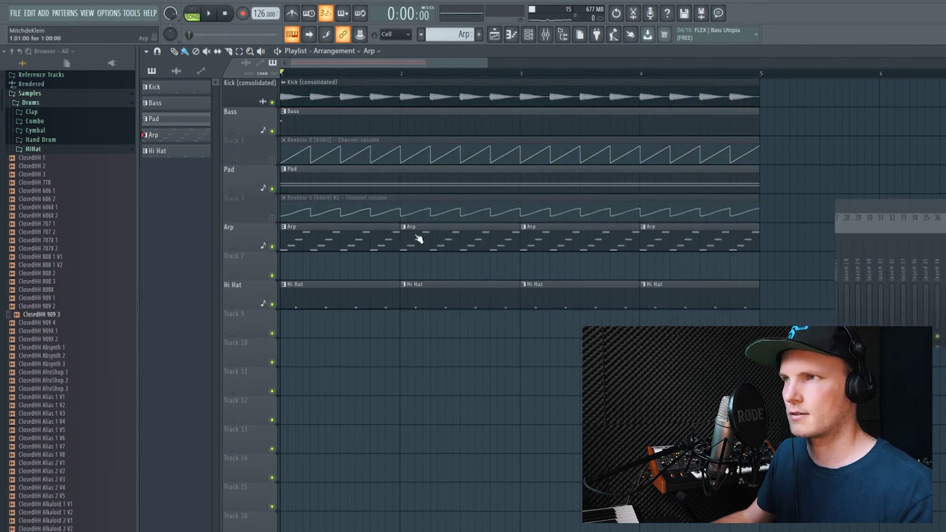
left_click(208, 14)
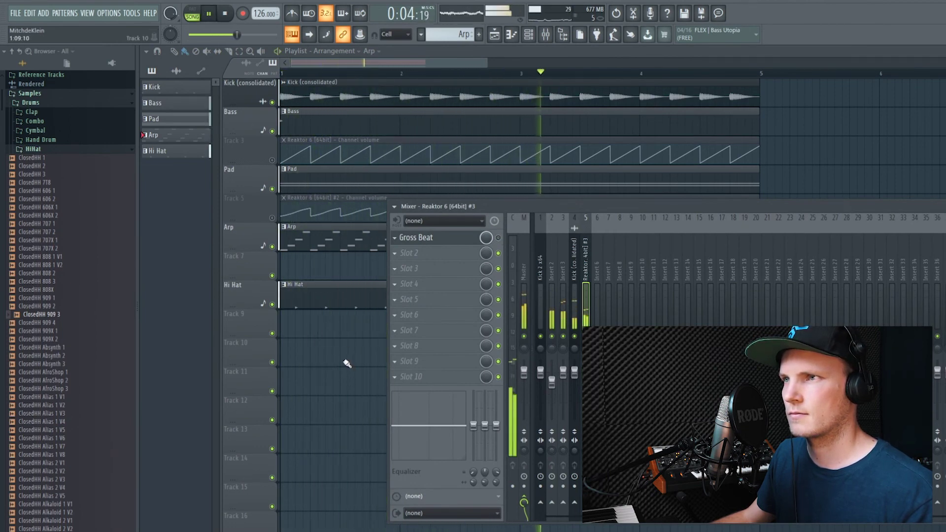
Step: Swap the mixer for the channel rack and stop playback
key("F9")
key("F6")
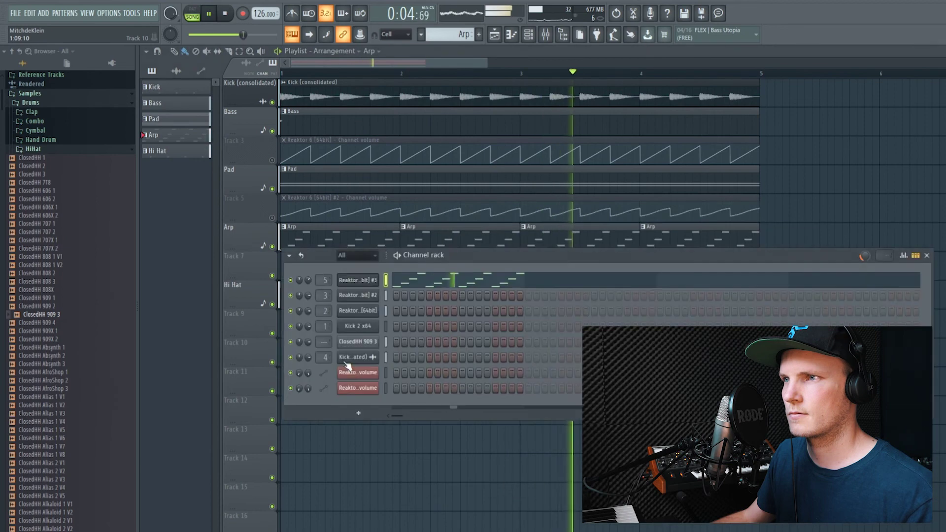
left_click(225, 14)
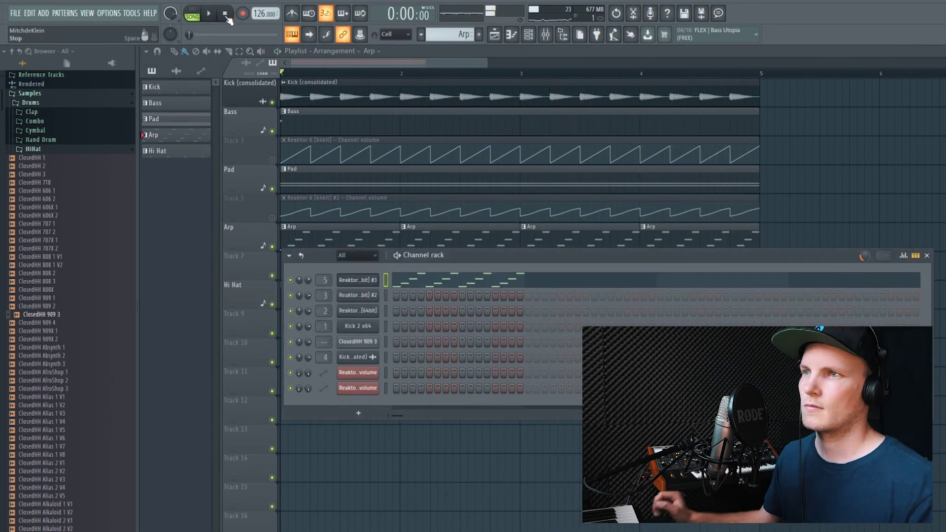